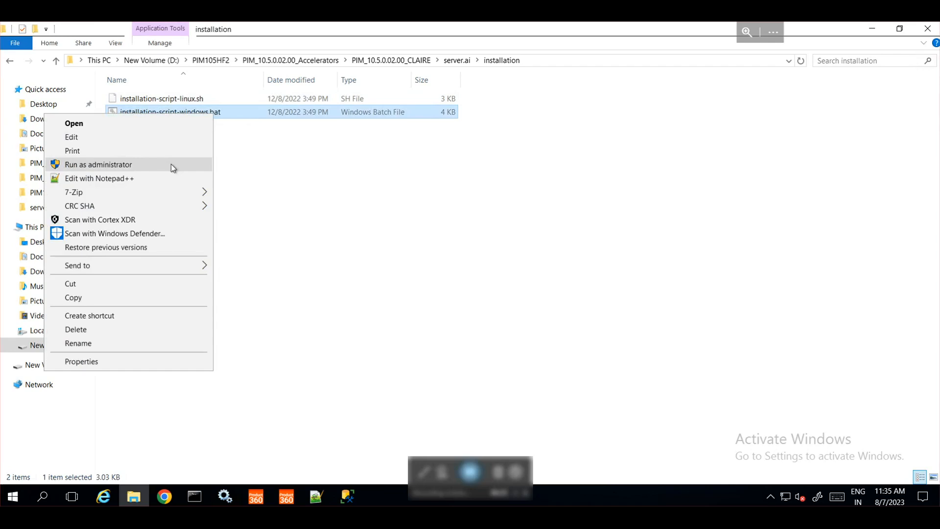
Run installation-script-windows.bat as administrator and open config.ini from the server.ai folder in Notepad++.
{"action": "left_click", "coordinate": [171, 163]}
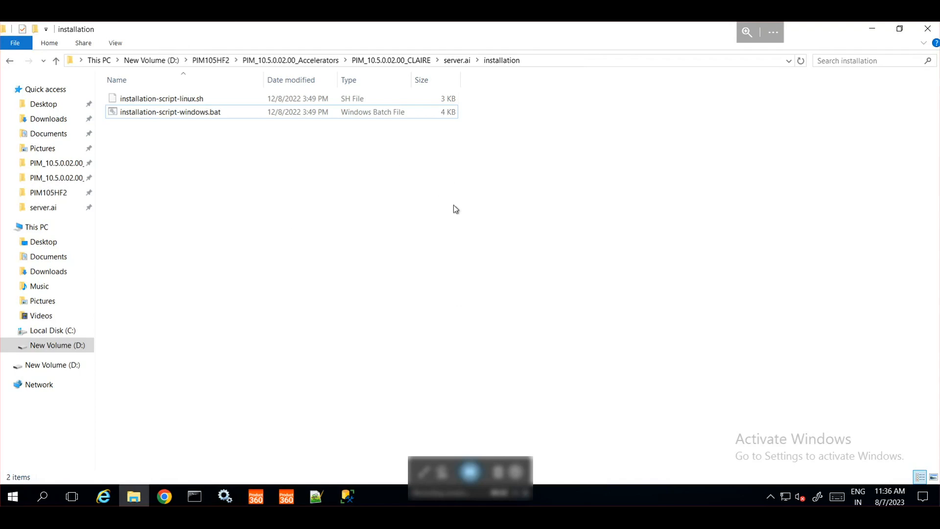
{"action": "left_click", "coordinate": [457, 61]}
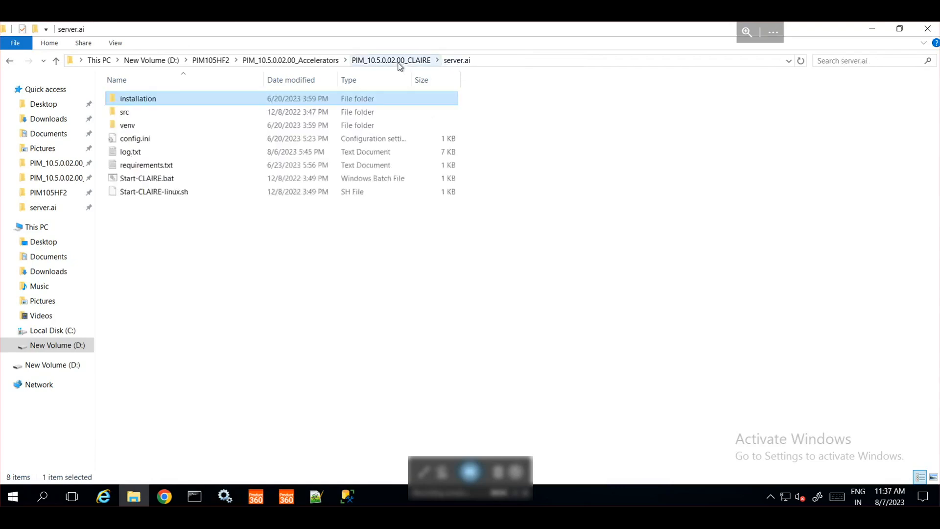
{"action": "left_click", "coordinate": [136, 139]}
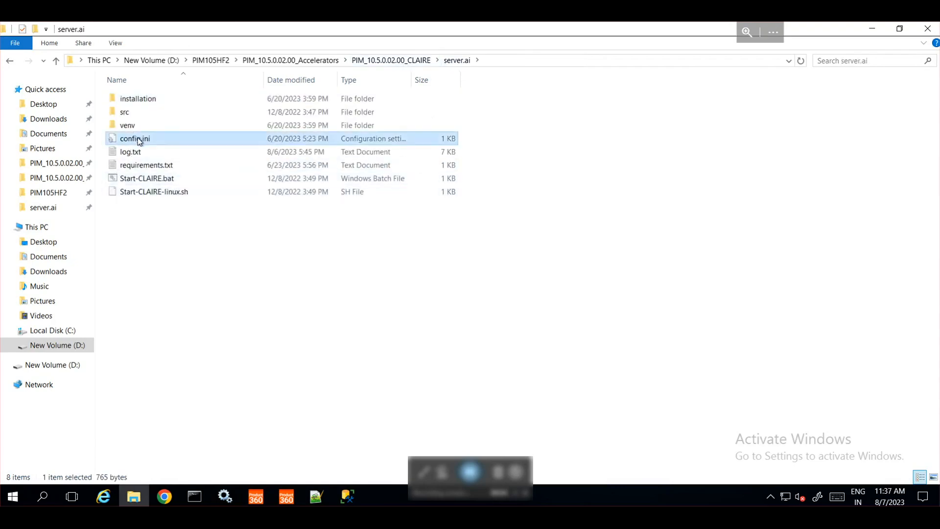
{"action": "right_click", "coordinate": [136, 139]}
{"action": "left_click", "coordinate": [121, 191]}
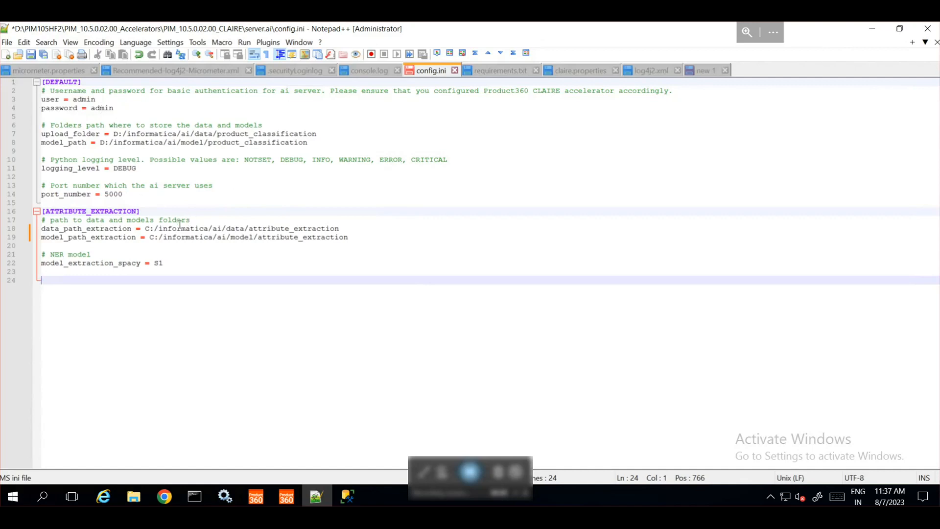
Change the drive of data_path_extraction and model_path_extraction in the ATTRIBUTE_EXTRACTION section to D:, and minimize the editor.
{"action": "left_click", "coordinate": [151, 229]}
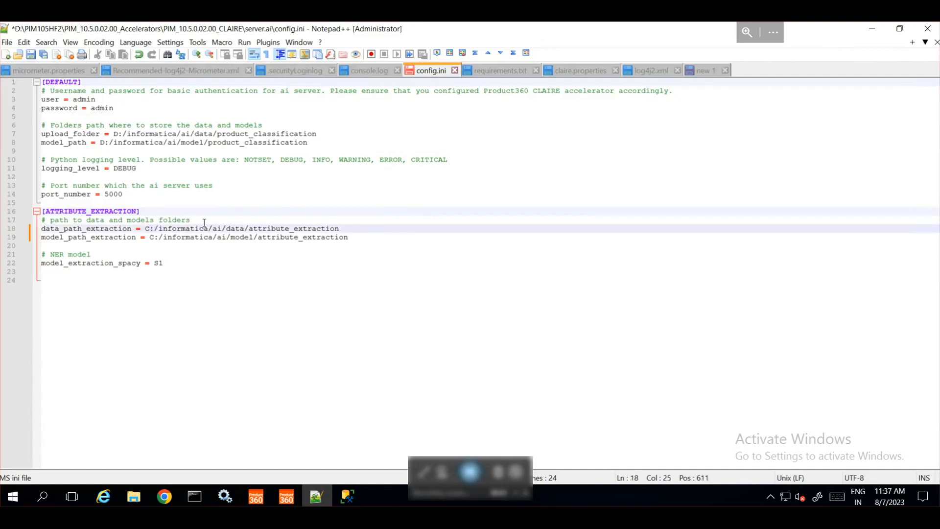
{"action": "key", "text": "BackSpace"}
{"action": "type", "text": "D"}
{"action": "left_click", "coordinate": [308, 343]}
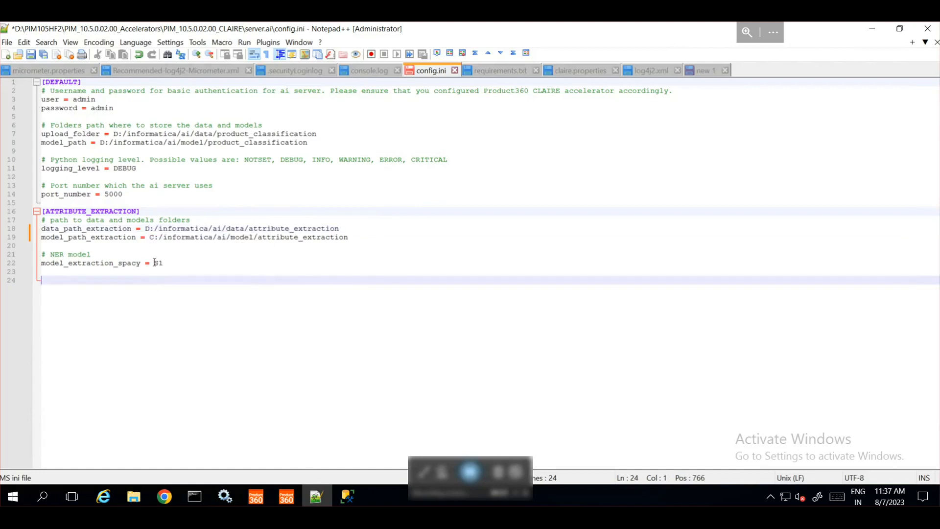
{"action": "left_click", "coordinate": [154, 237]}
{"action": "key", "text": "BackSpace"}
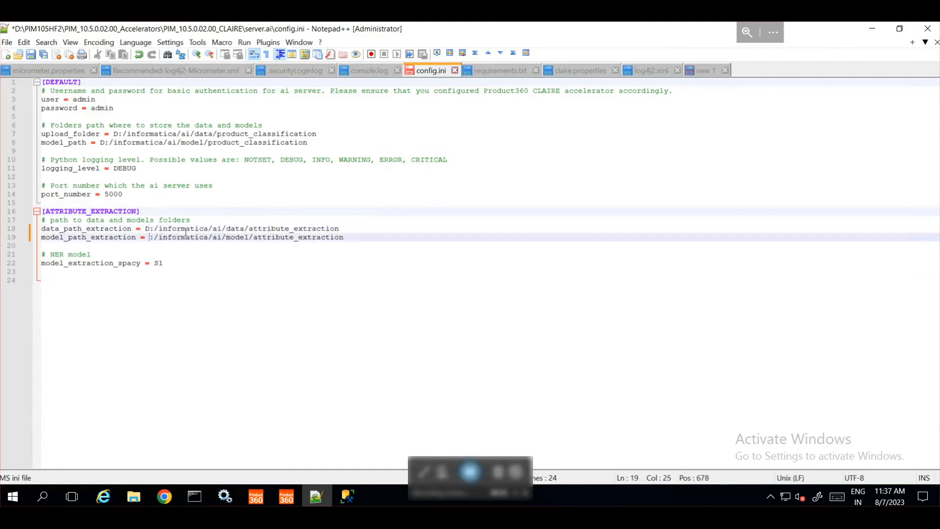
{"action": "type", "text": "D"}
{"action": "left_click", "coordinate": [320, 384]}
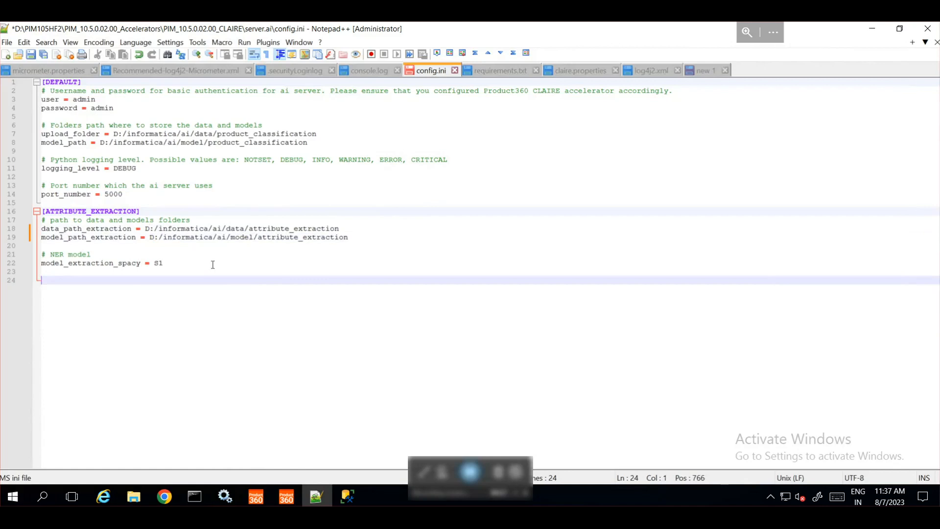
{"action": "left_click", "coordinate": [181, 266]}
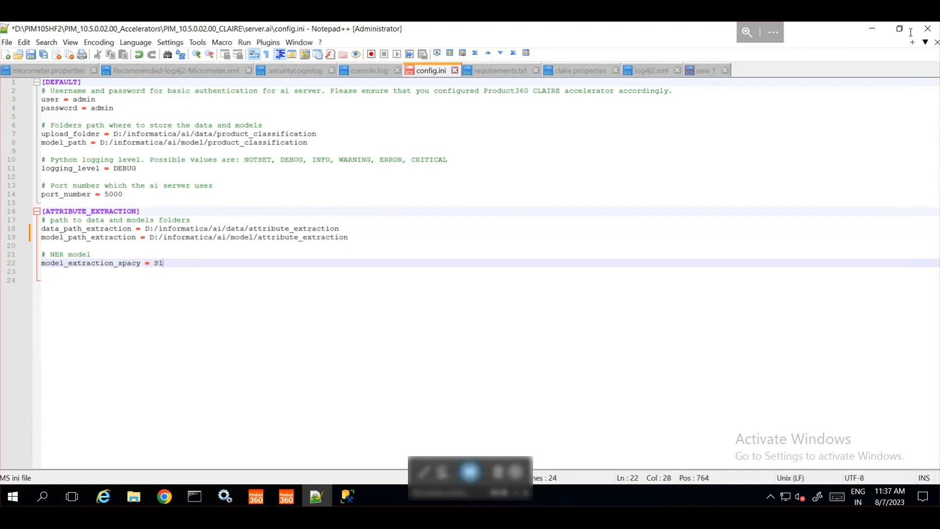
{"action": "left_click", "coordinate": [872, 28]}
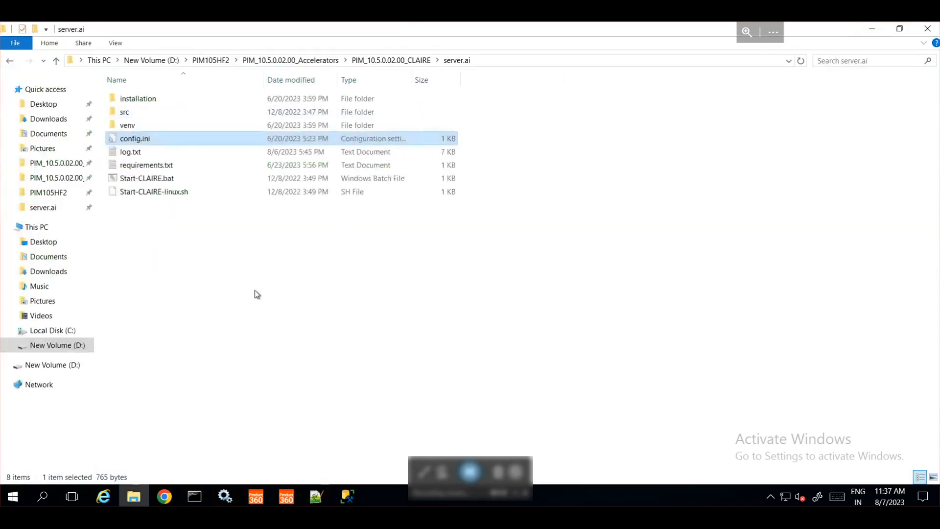
Run Start-CLAIRE.bat as administrator to start the AI server, and minimize its console window.
{"action": "left_click", "coordinate": [226, 235]}
{"action": "right_click", "coordinate": [190, 181]}
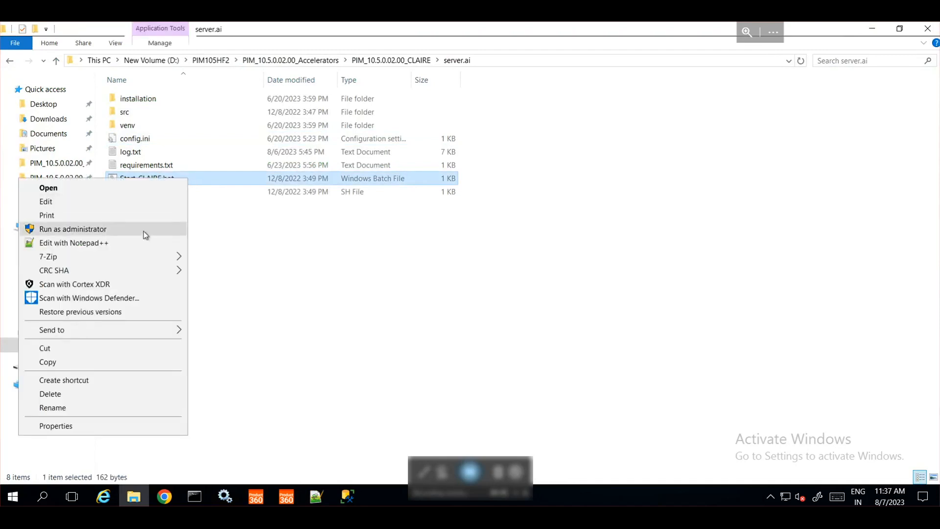
{"action": "left_click", "coordinate": [146, 233]}
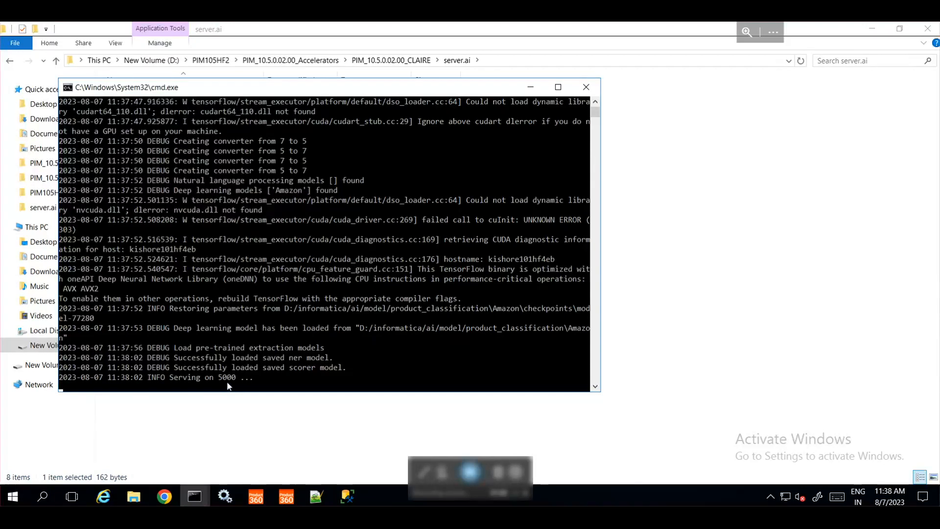
{"action": "left_click", "coordinate": [532, 91]}
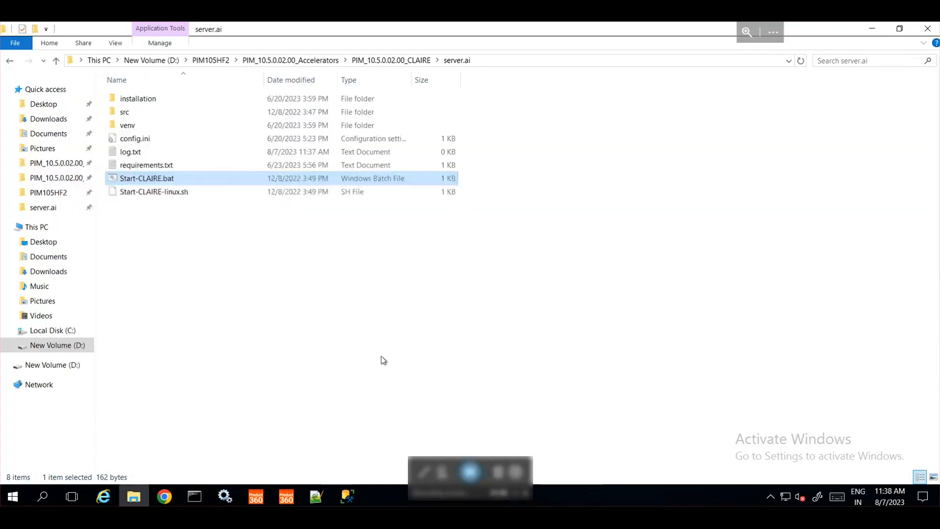
Switch to Product 360 and start a training for AI Brand Extraction Training Items under AI Trainings.
{"action": "left_click", "coordinate": [287, 497]}
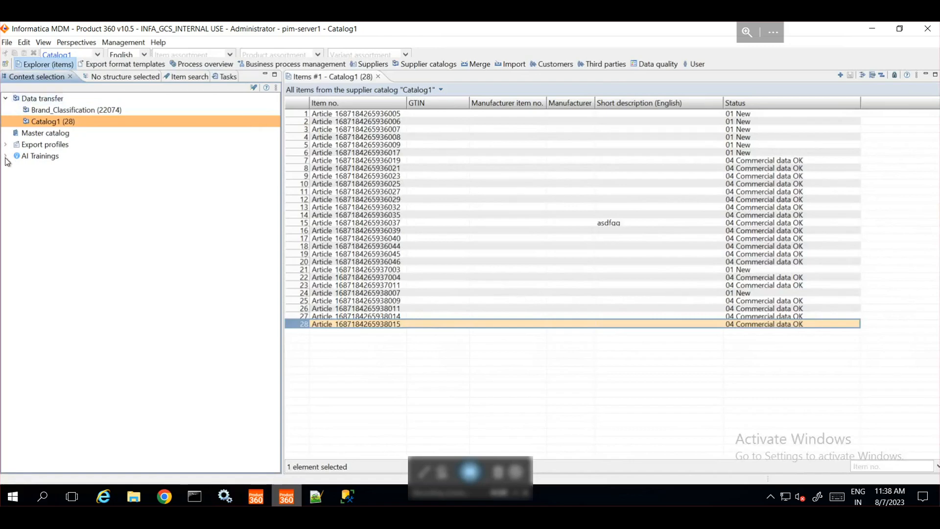
{"action": "left_click", "coordinate": [32, 158]}
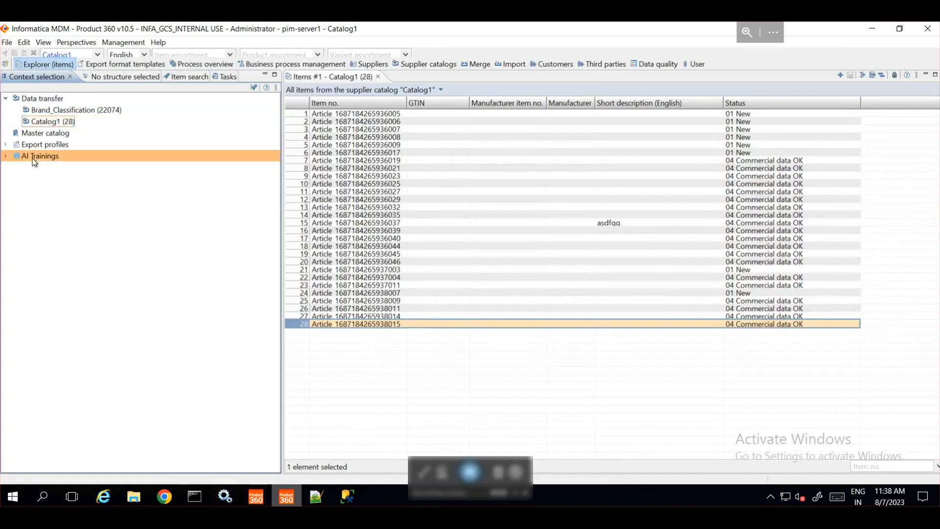
{"action": "left_click", "coordinate": [6, 157]}
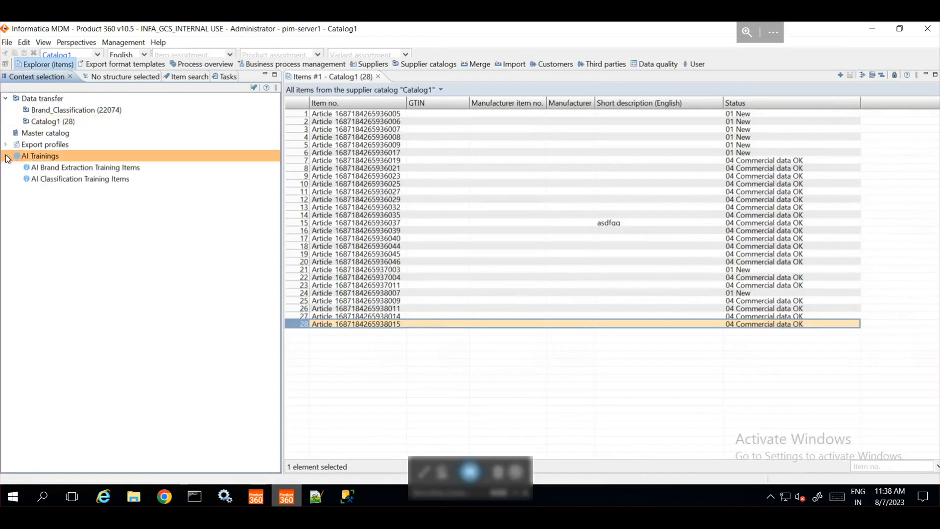
{"action": "left_click", "coordinate": [90, 180]}
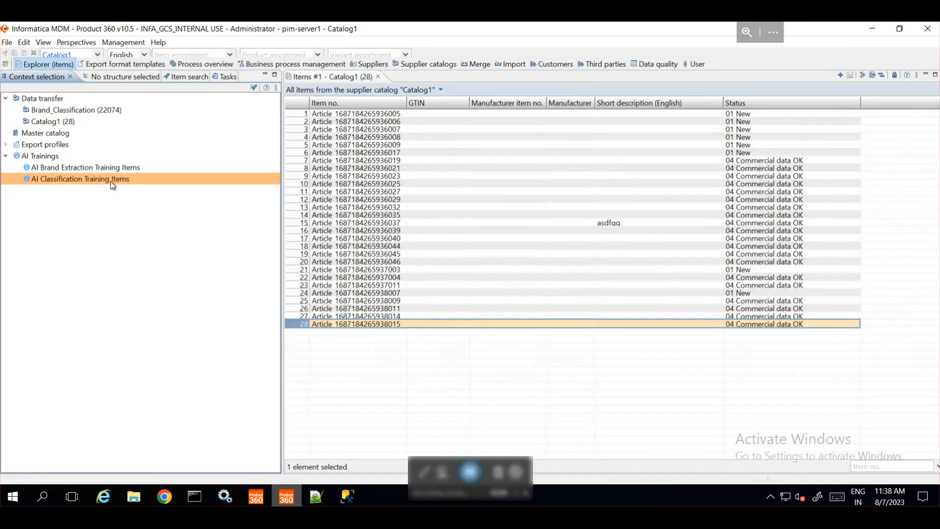
{"action": "left_click", "coordinate": [96, 168]}
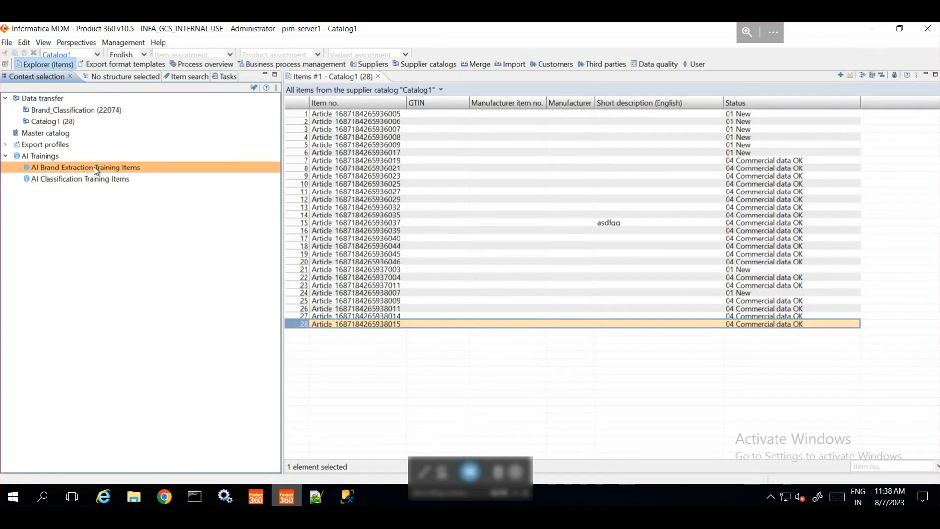
{"action": "right_click", "coordinate": [95, 168]}
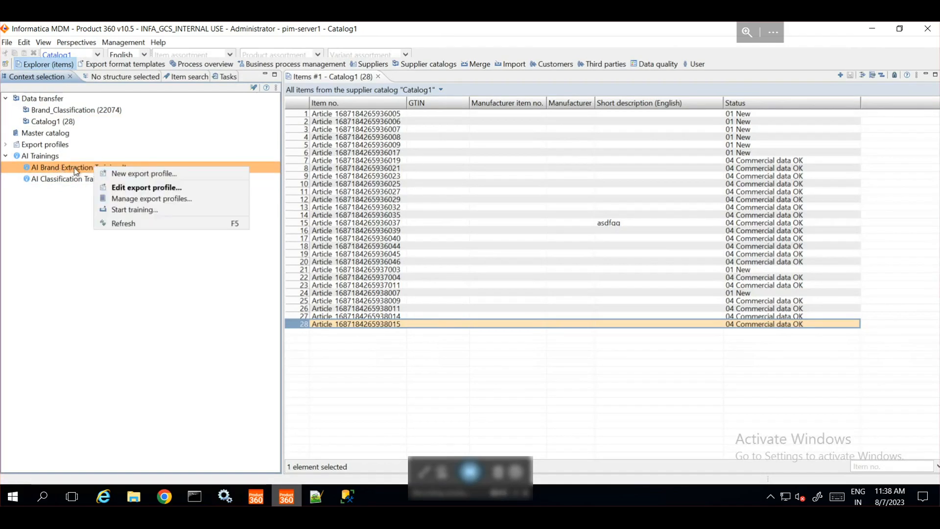
{"action": "left_click", "coordinate": [73, 211]}
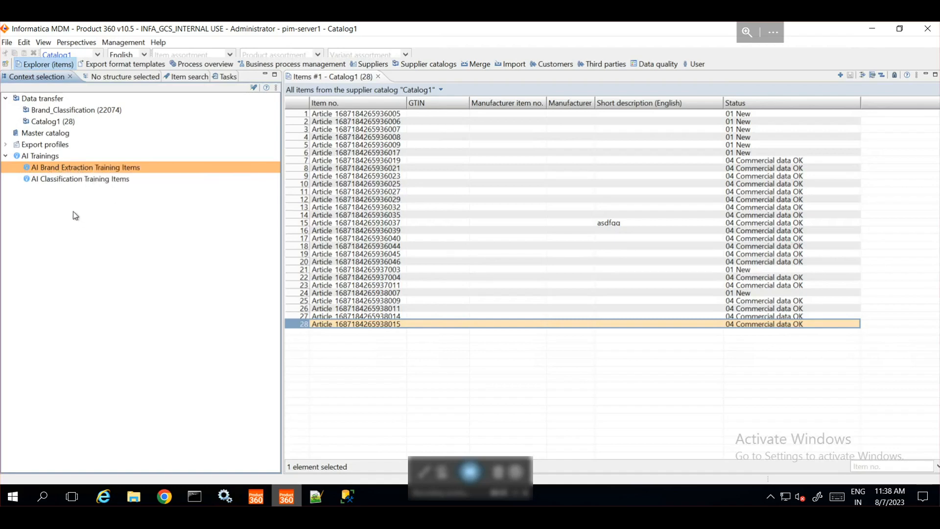
{"action": "right_click", "coordinate": [75, 169]}
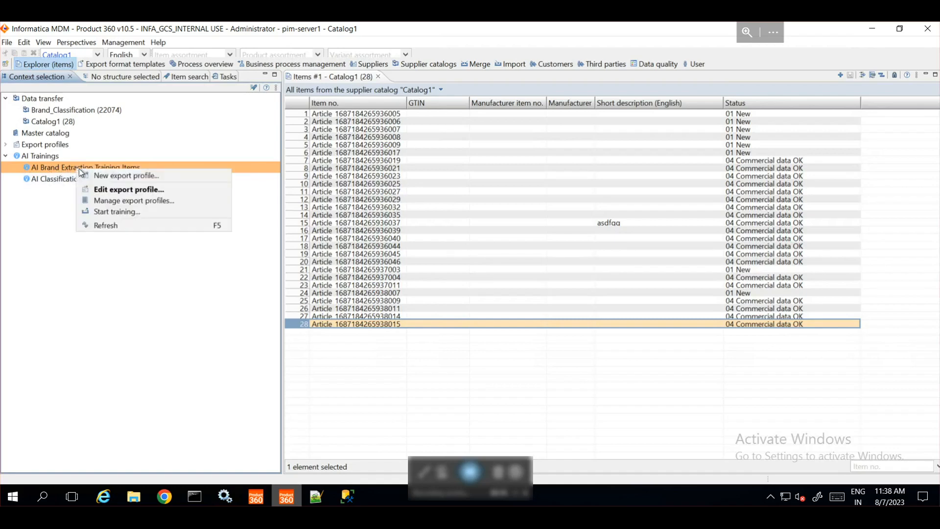
{"action": "left_click", "coordinate": [157, 213]}
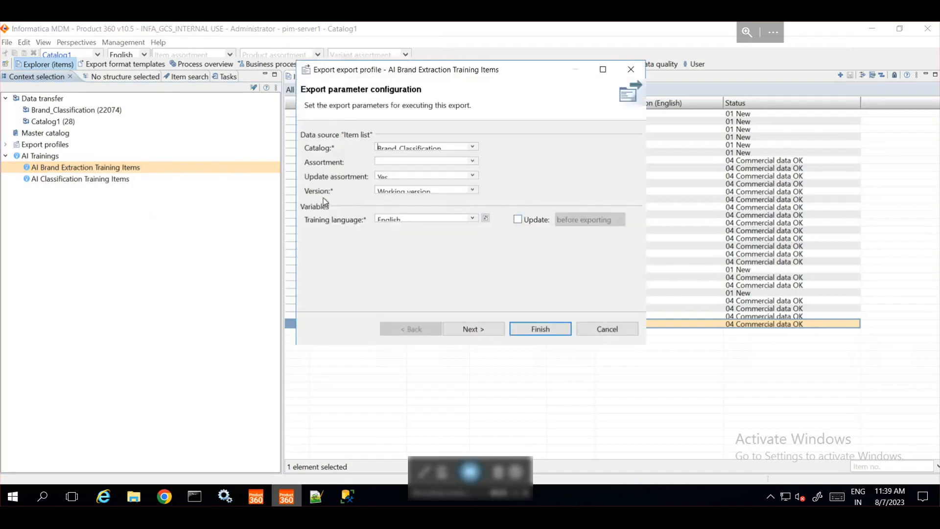
Schedule the brand extraction training for immediate export, using the Brand_Classification catalog and English as training language.
{"action": "left_click", "coordinate": [474, 148]}
{"action": "left_click", "coordinate": [473, 148]}
{"action": "left_click", "coordinate": [472, 147]}
{"action": "left_click", "coordinate": [473, 149]}
{"action": "left_click", "coordinate": [474, 148]}
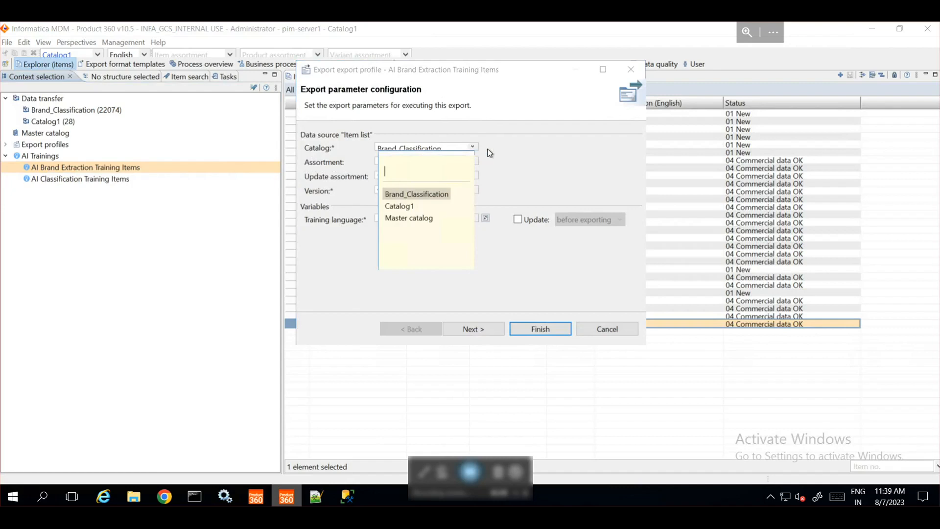
{"action": "left_click", "coordinate": [516, 154]}
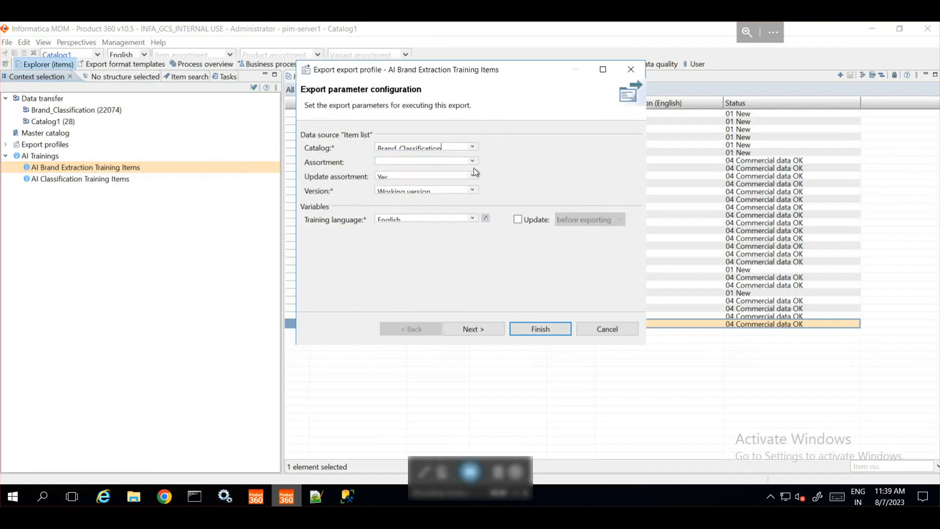
{"action": "left_click", "coordinate": [473, 219]}
{"action": "left_click", "coordinate": [474, 218]}
{"action": "left_click", "coordinate": [478, 329]}
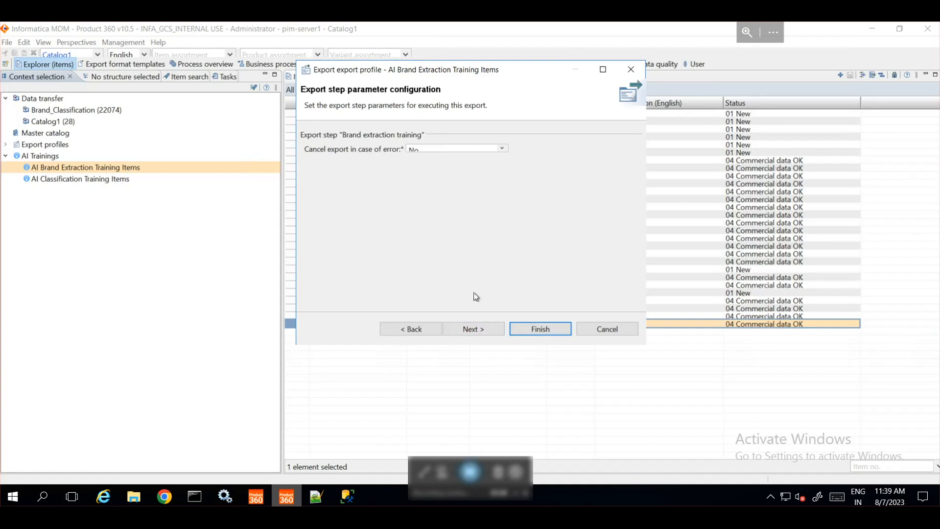
{"action": "left_click", "coordinate": [487, 331]}
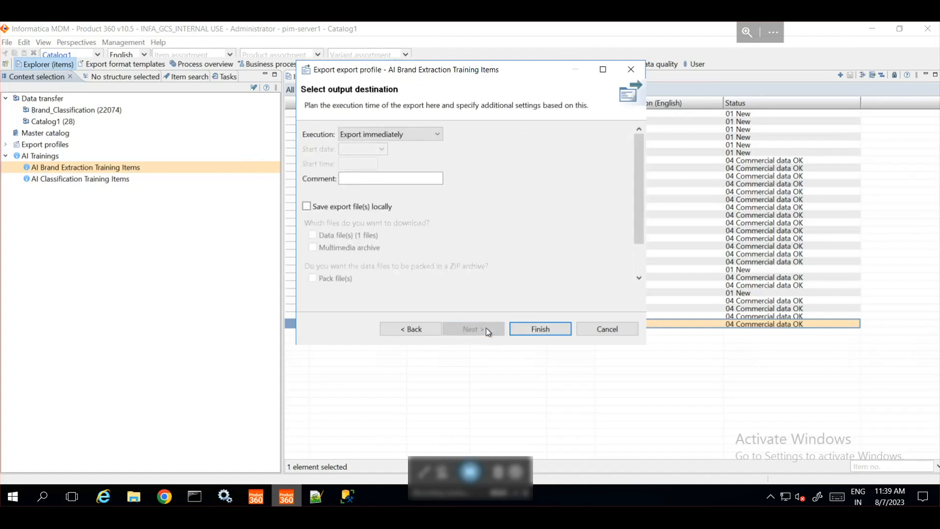
{"action": "left_click", "coordinate": [542, 329]}
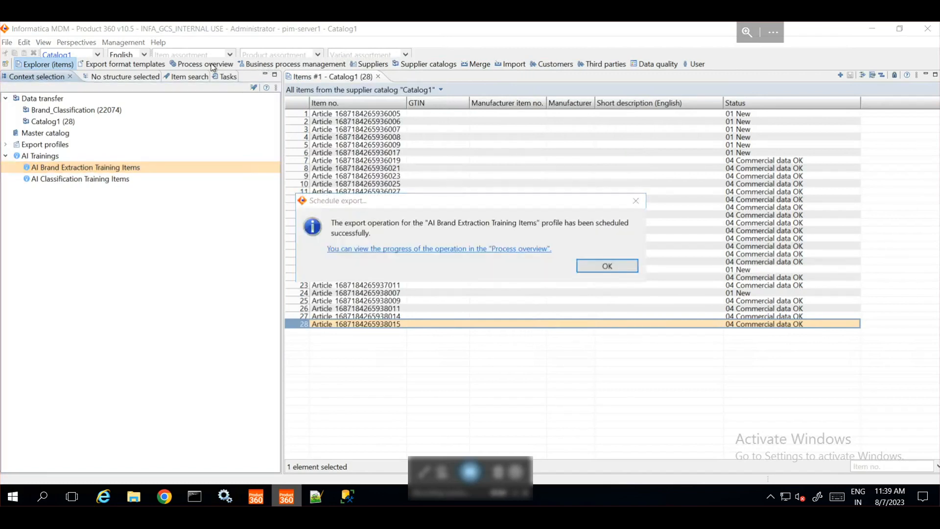
Open the process overview and examine the running brand extraction training and its log in an enlarged log area.
{"action": "left_click", "coordinate": [523, 250]}
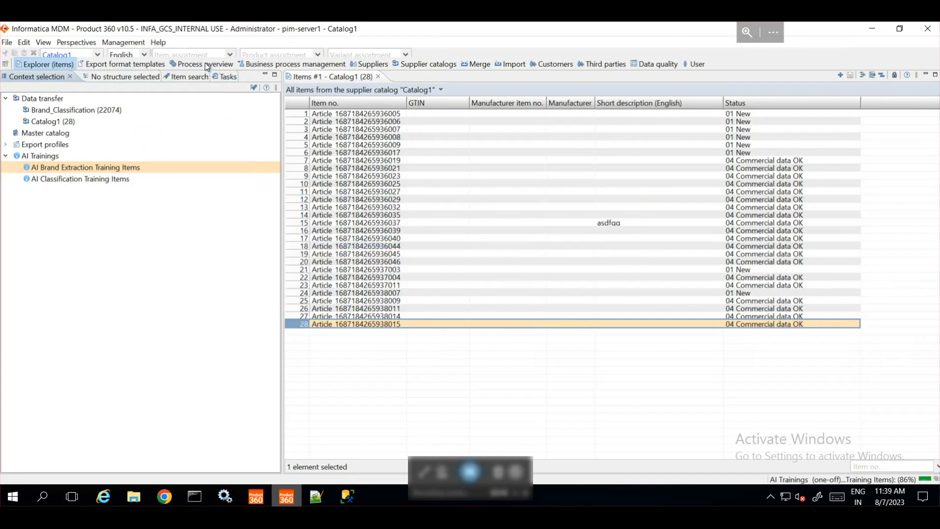
{"action": "left_click", "coordinate": [208, 67]}
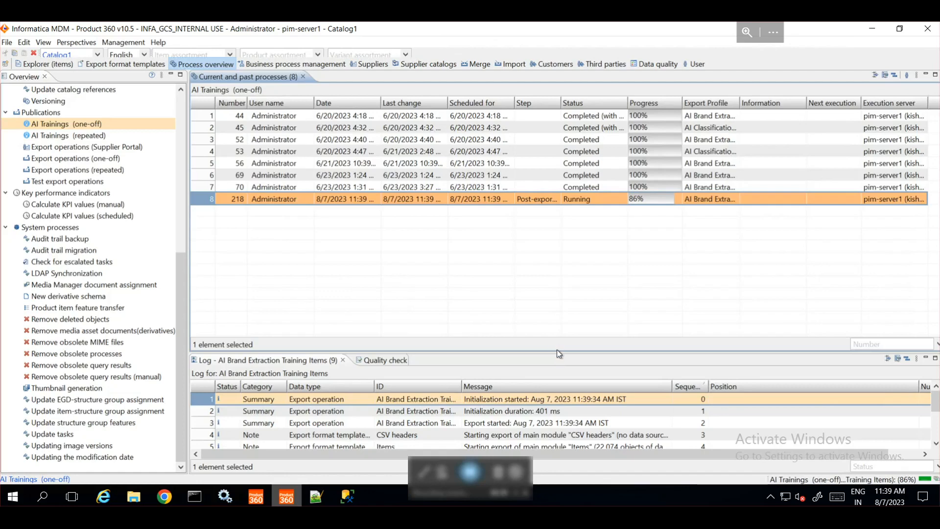
{"action": "left_click_drag", "start_coordinate": [558, 351], "coordinate": [551, 255]}
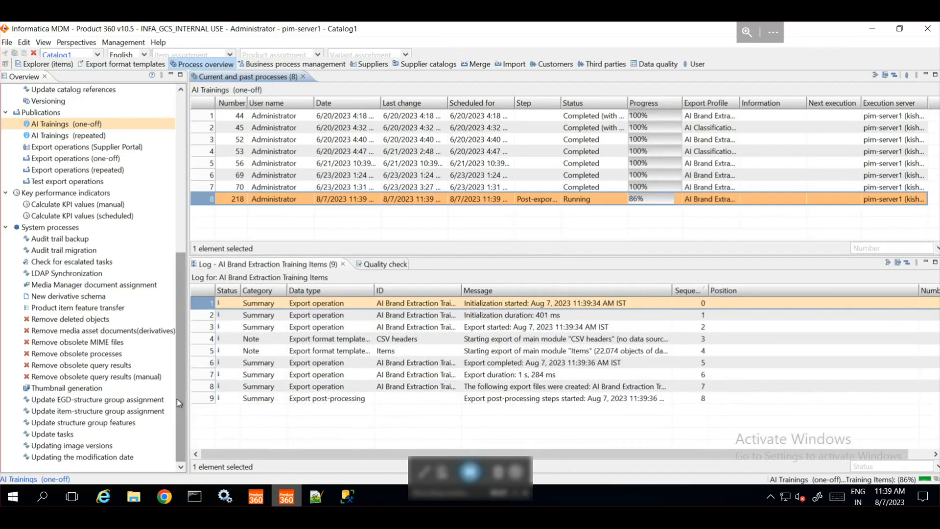
{"action": "left_click", "coordinate": [201, 399]}
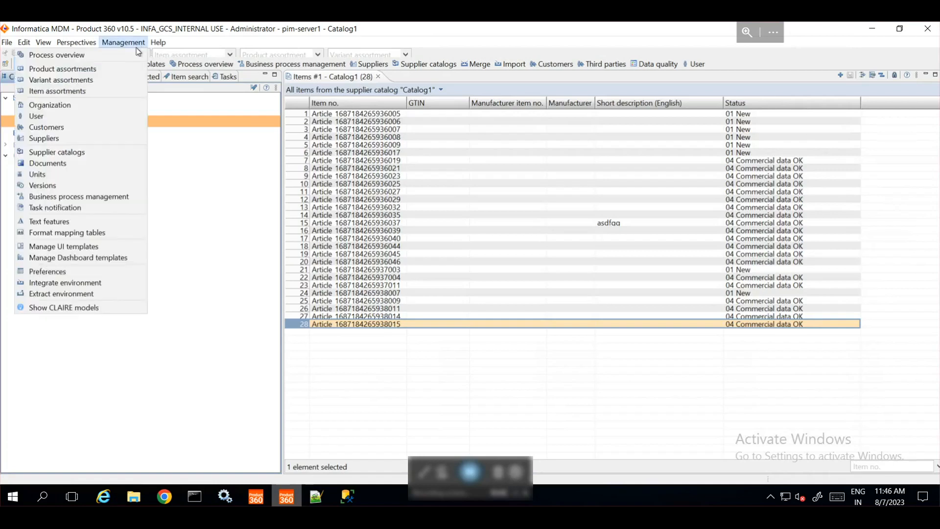
Show the available CLAIRE models, review the classification and brand extraction models with their accuracy, and close the list.
{"action": "left_click", "coordinate": [91, 311]}
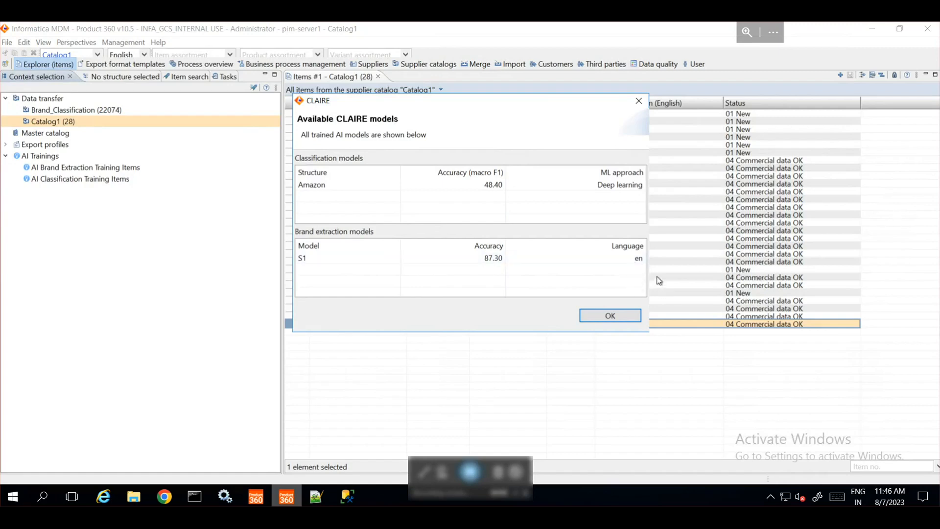
{"action": "left_click_drag", "start_coordinate": [538, 101], "coordinate": [535, 103]}
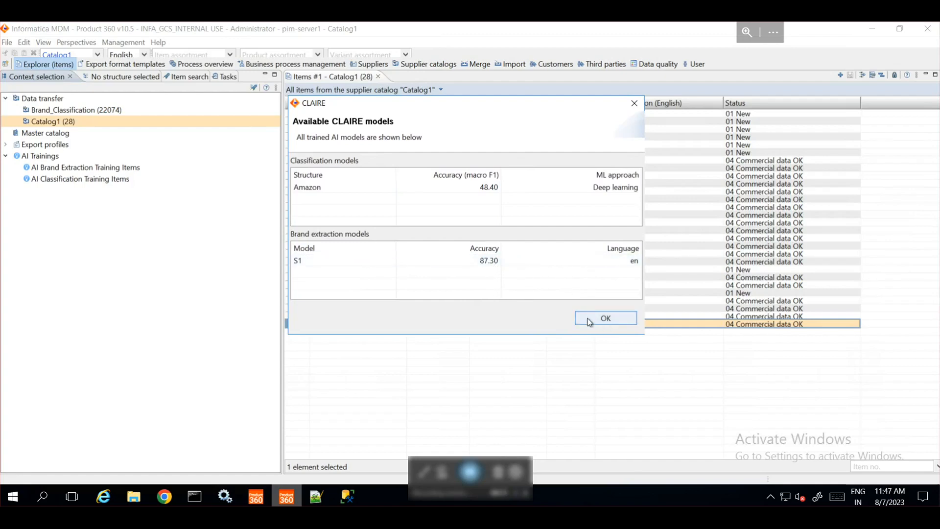
{"action": "left_click", "coordinate": [604, 317]}
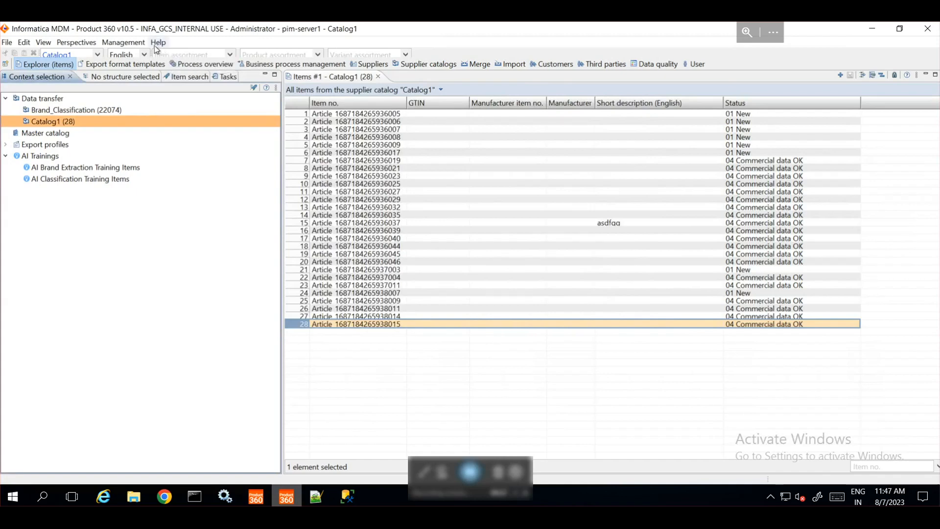
{"action": "left_click", "coordinate": [123, 42]}
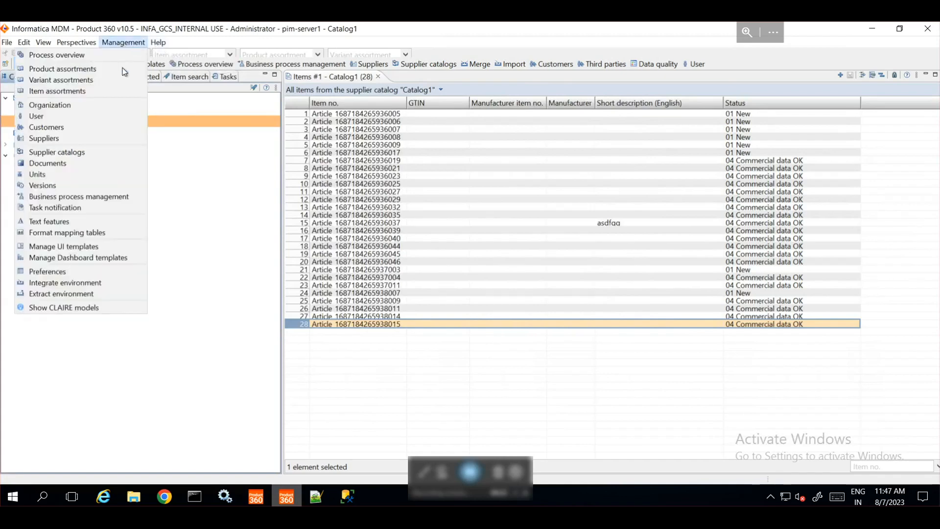
Load the UI template file Brand extraction with Claire Items.xml into the UI template management.
{"action": "left_click", "coordinate": [96, 248]}
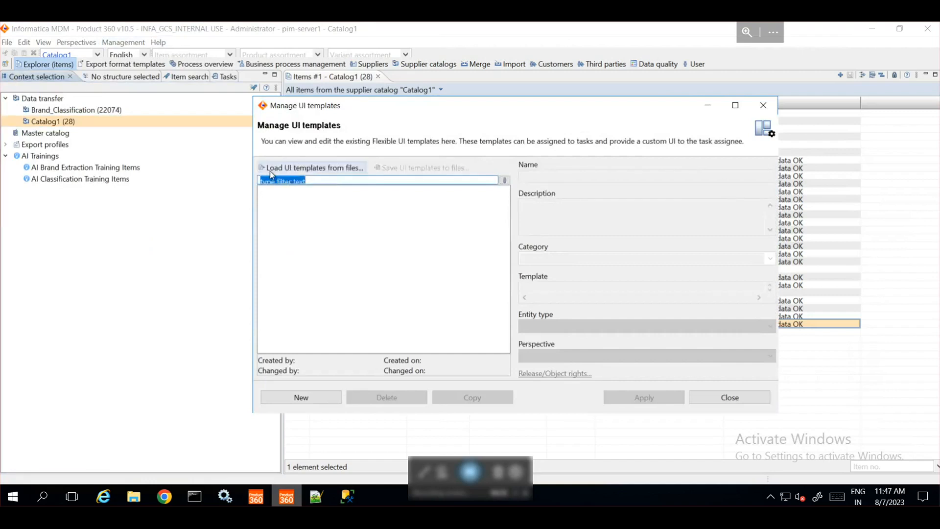
{"action": "left_click", "coordinate": [270, 175]}
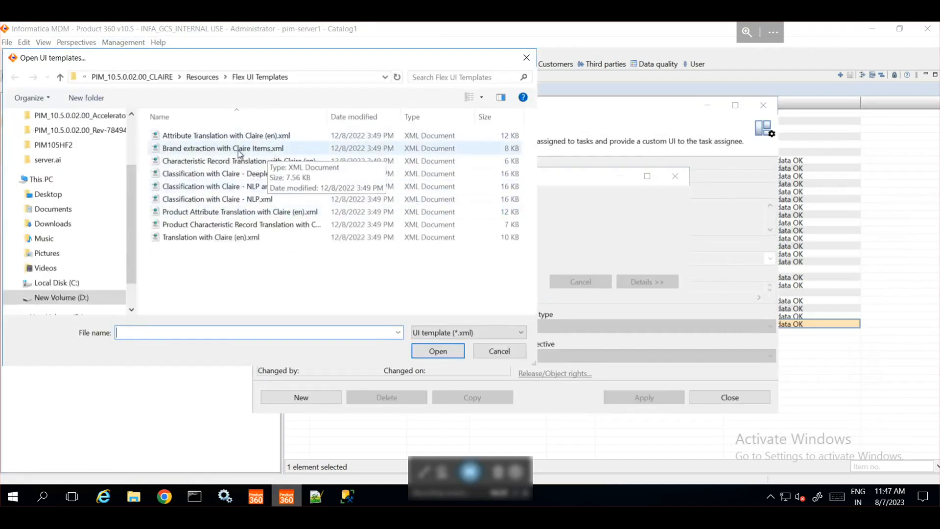
{"action": "left_click", "coordinate": [203, 150]}
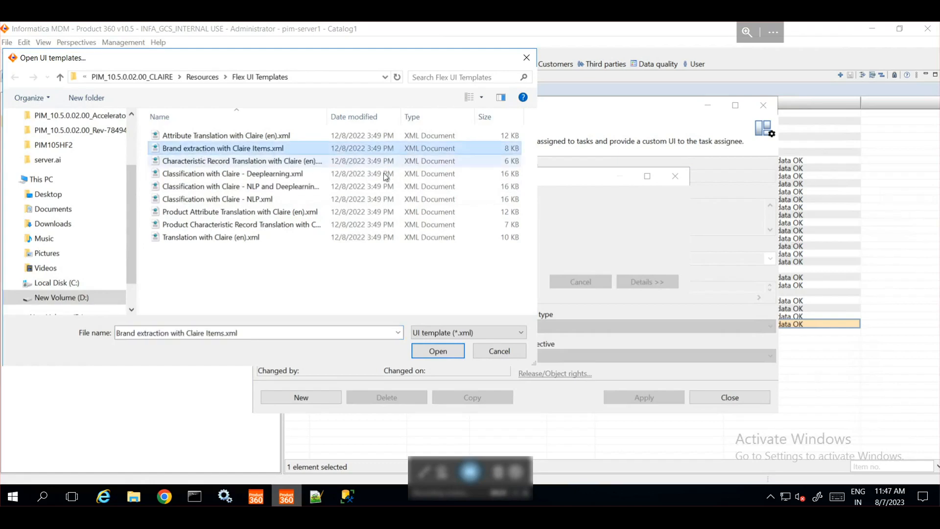
{"action": "left_click", "coordinate": [434, 352]}
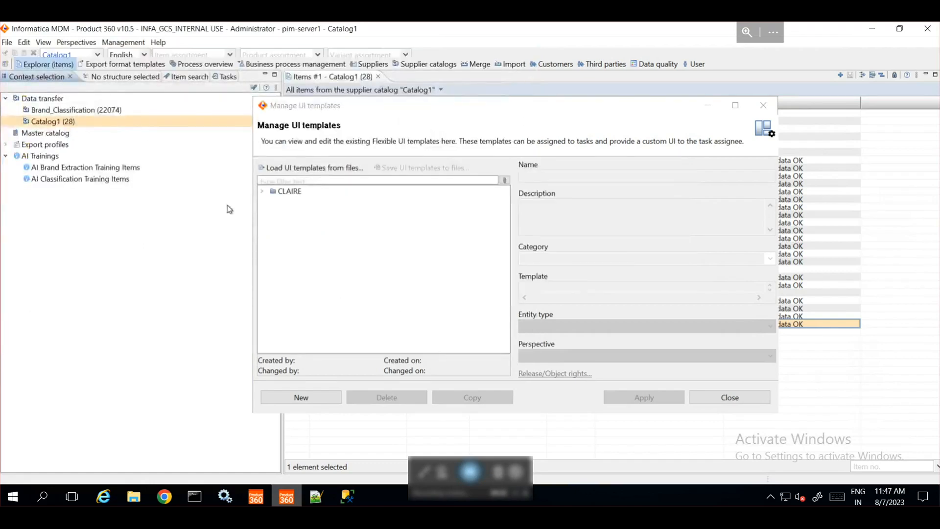
Set the perspective of the CLAIRE template Brand Extraction with Claire Items to Explorer (items), apply it and close the template management.
{"action": "left_click", "coordinate": [270, 194]}
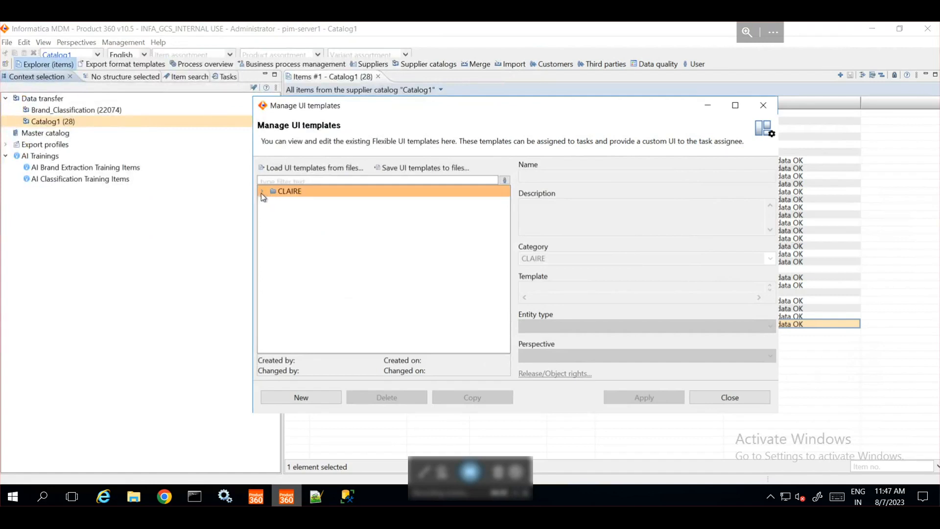
{"action": "left_click", "coordinate": [262, 191]}
{"action": "left_click", "coordinate": [290, 203]}
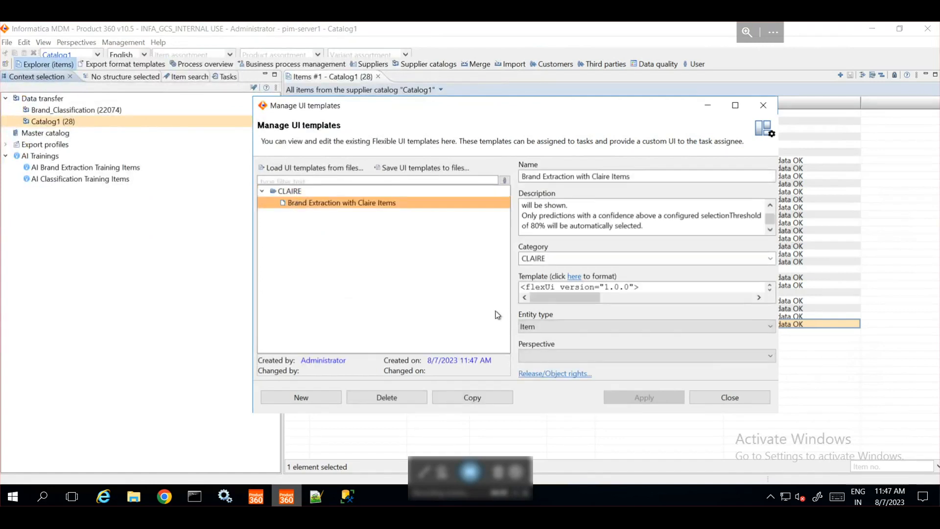
{"action": "left_click", "coordinate": [707, 360]}
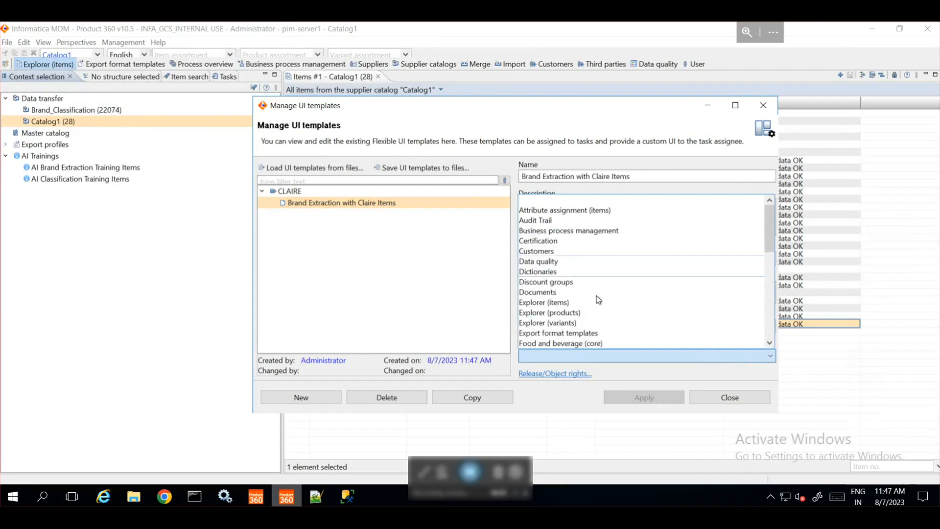
{"action": "left_click", "coordinate": [590, 272]}
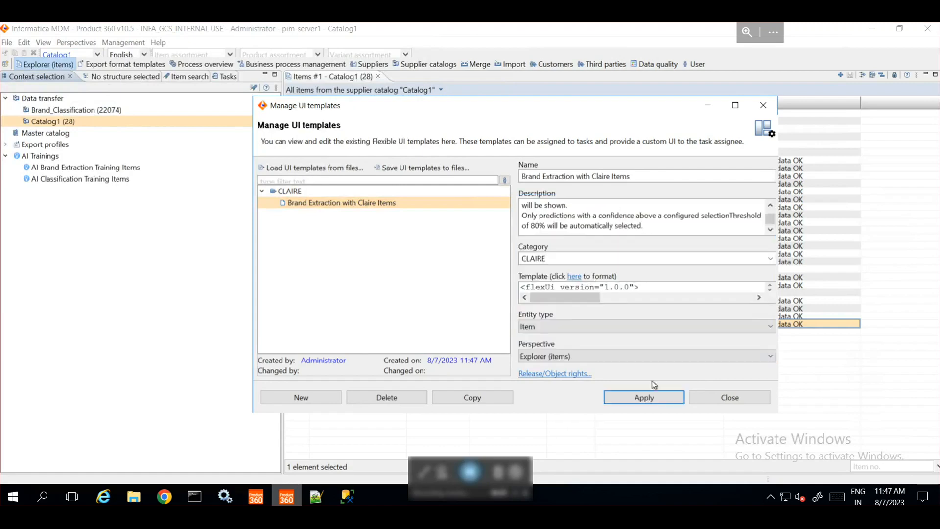
{"action": "left_click", "coordinate": [656, 400]}
{"action": "left_click", "coordinate": [732, 398]}
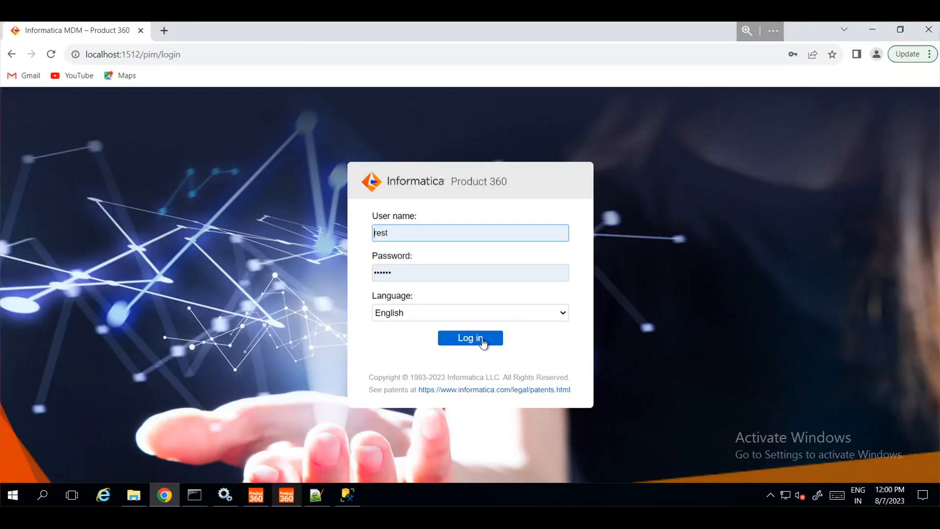
Log in to the Product 360 web client with the prefilled credentials and query the items in the Master catalog.
{"action": "left_click", "coordinate": [482, 340]}
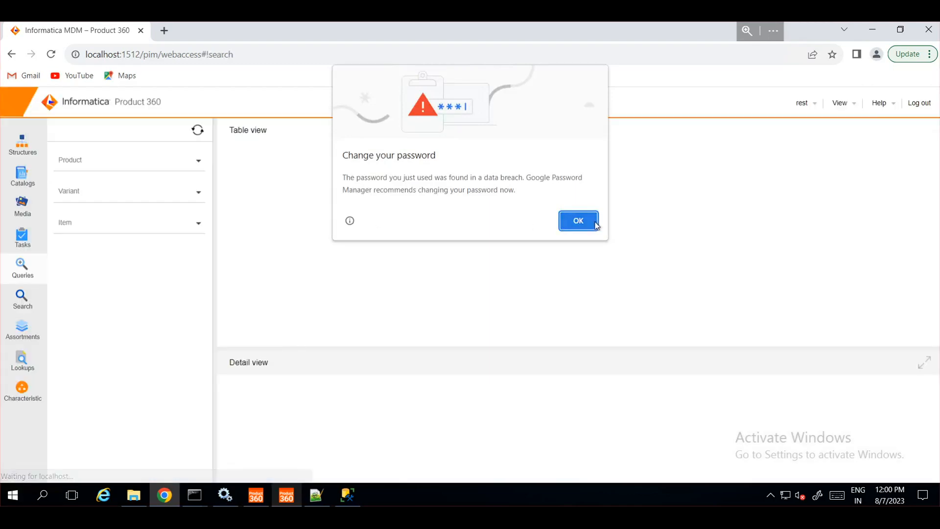
{"action": "left_click", "coordinate": [596, 224]}
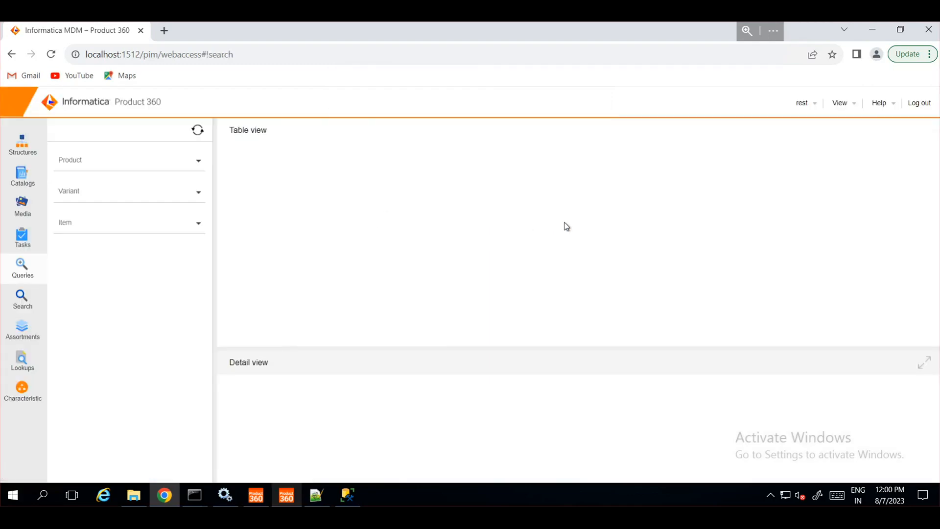
{"action": "left_click", "coordinate": [80, 230]}
{"action": "left_click", "coordinate": [125, 418]}
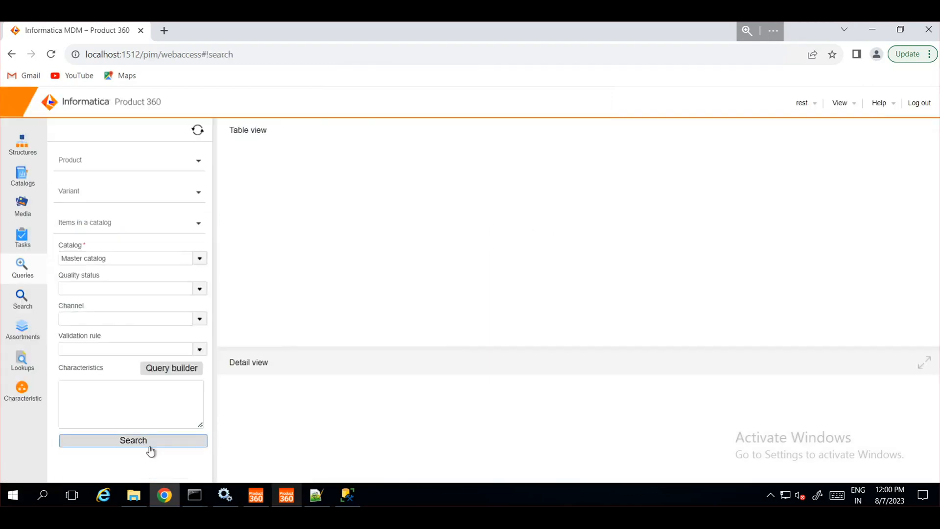
{"action": "left_click", "coordinate": [146, 442]}
Open the Flex UI Brand Extraction with Claire Items for all elements from the item table.
{"action": "left_click", "coordinate": [242, 175]}
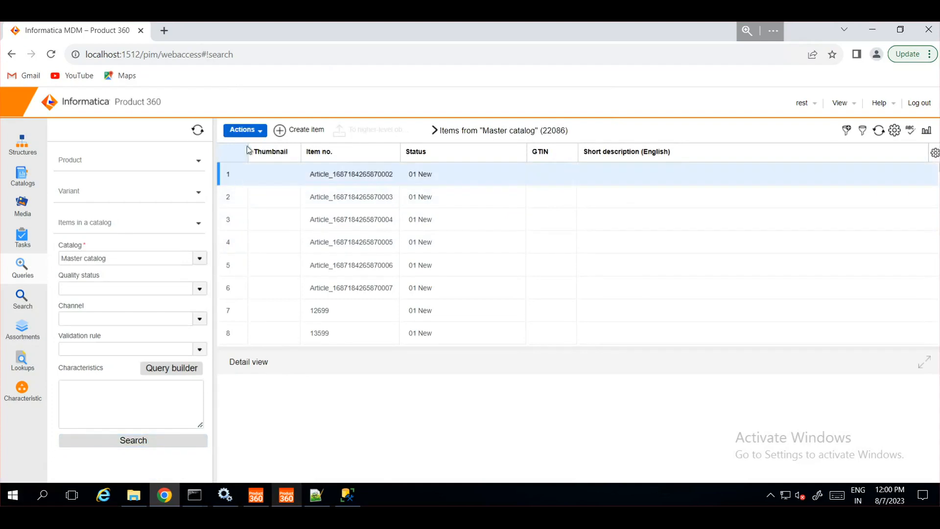
{"action": "left_click", "coordinate": [254, 132]}
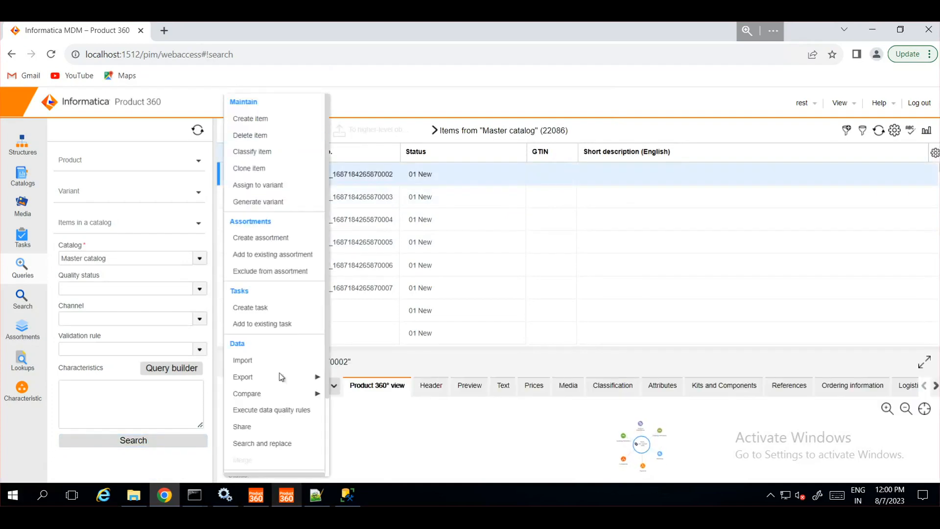
{"action": "scroll", "coordinate": [280, 443], "scroll_direction": "down", "scroll_amount": 2}
{"action": "mouse_move", "coordinate": [296, 420]}
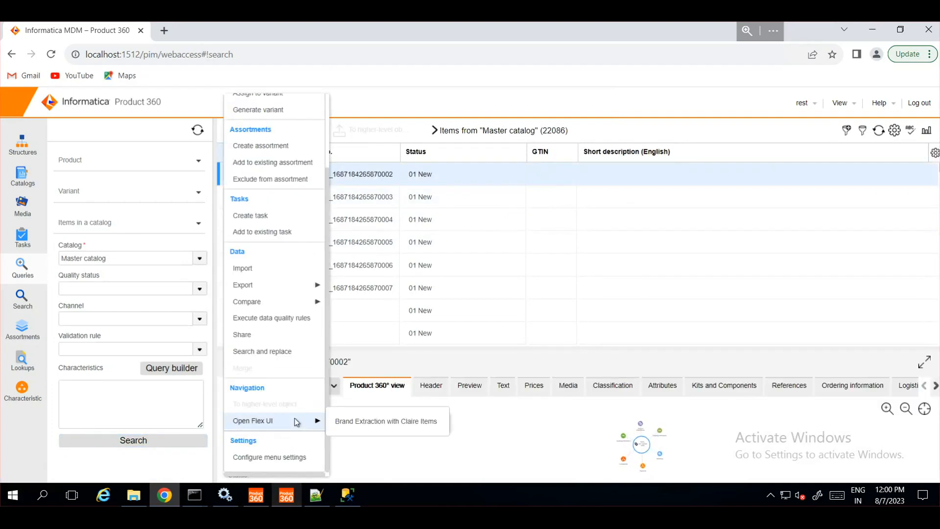
{"action": "left_click", "coordinate": [364, 421]}
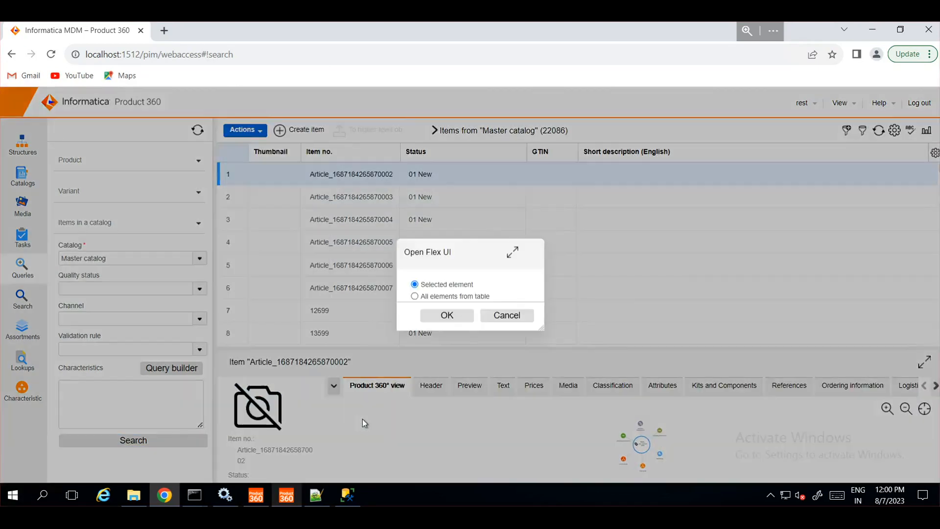
{"action": "left_click", "coordinate": [431, 296]}
{"action": "left_click", "coordinate": [447, 316]}
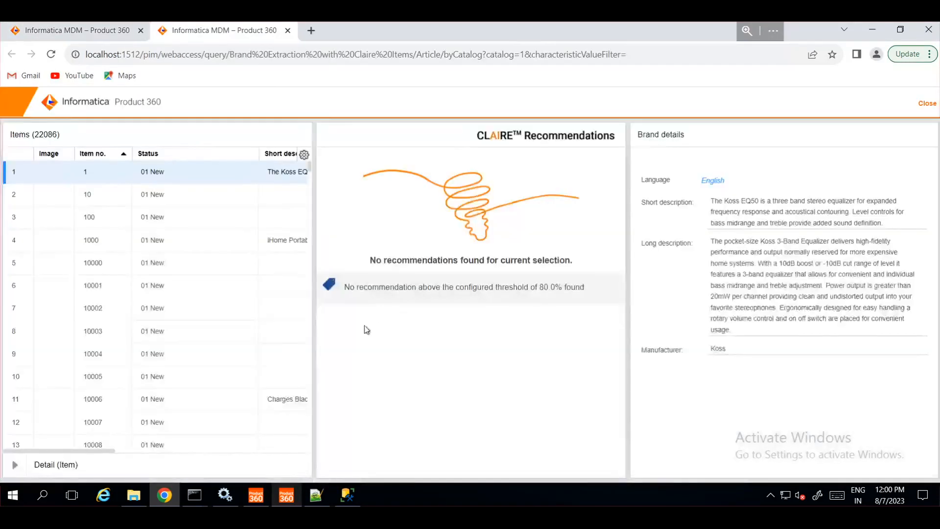
Sort the items by short description in descending order and review the brand recommendations for items 9201 and 13221.
{"action": "left_click", "coordinate": [281, 156]}
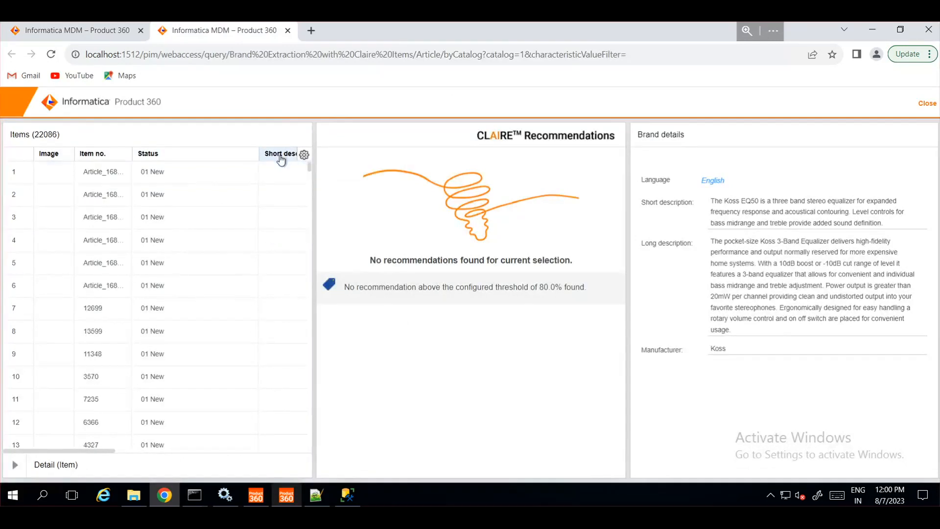
{"action": "left_click", "coordinate": [281, 156]}
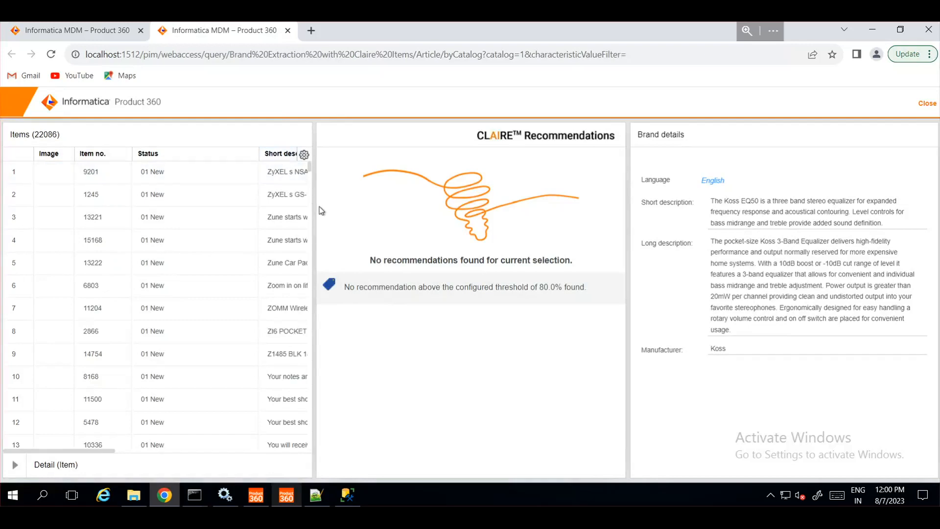
{"action": "left_click", "coordinate": [47, 175]}
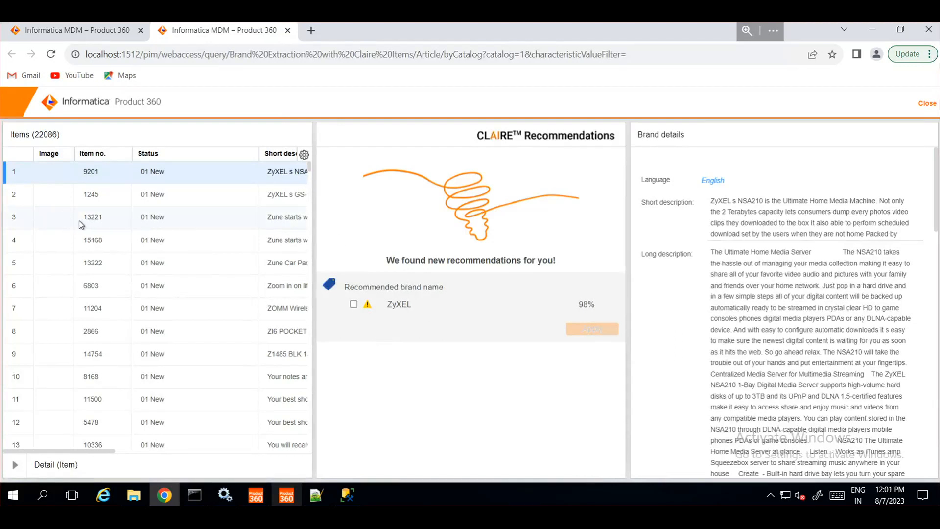
{"action": "left_click", "coordinate": [54, 220]}
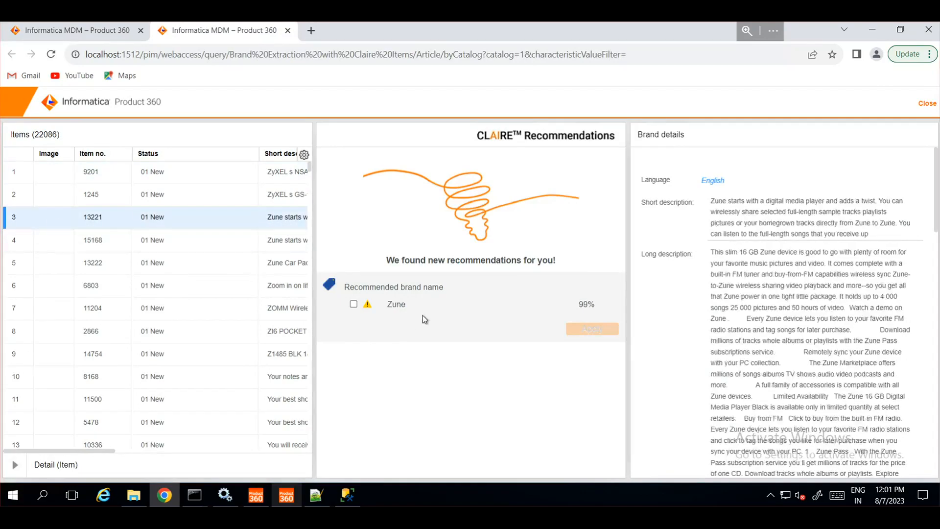
Apply the recommended brand name KODAK to item 6803.
{"action": "left_click", "coordinate": [45, 286]}
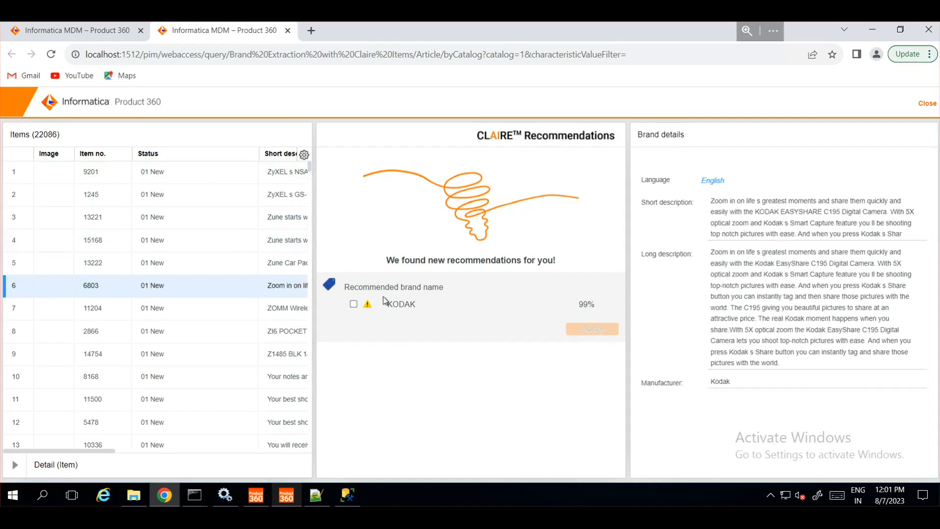
{"action": "left_click", "coordinate": [353, 304]}
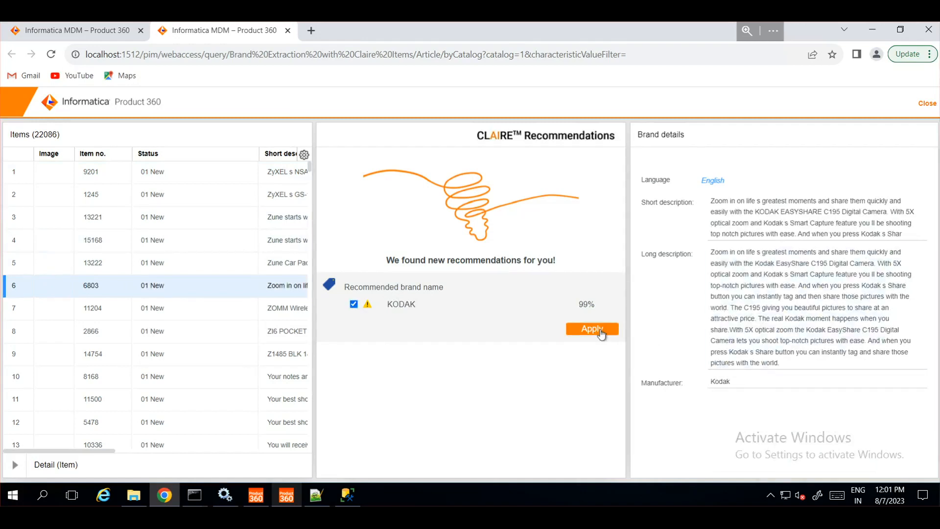
{"action": "left_click", "coordinate": [600, 332]}
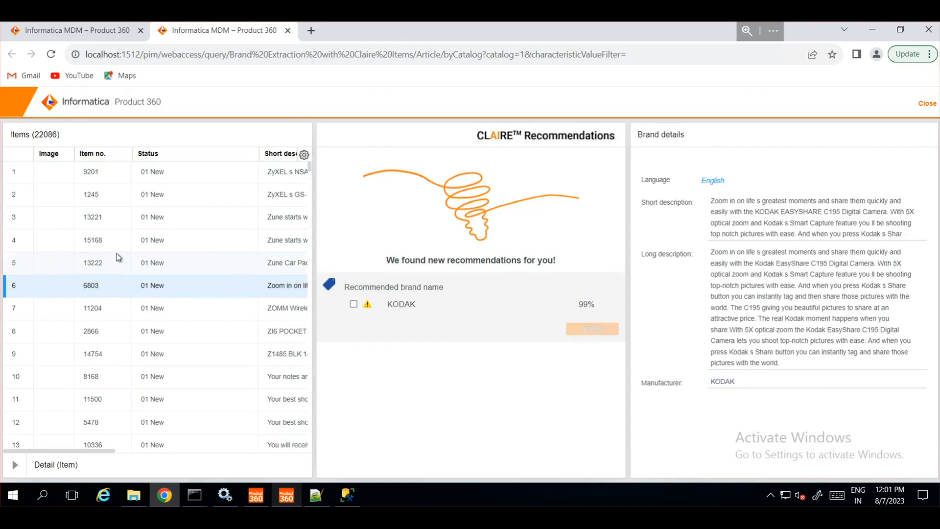
Review the brand recommendation and long description of item 15168, and close the Flex UI.
{"action": "left_click", "coordinate": [38, 244]}
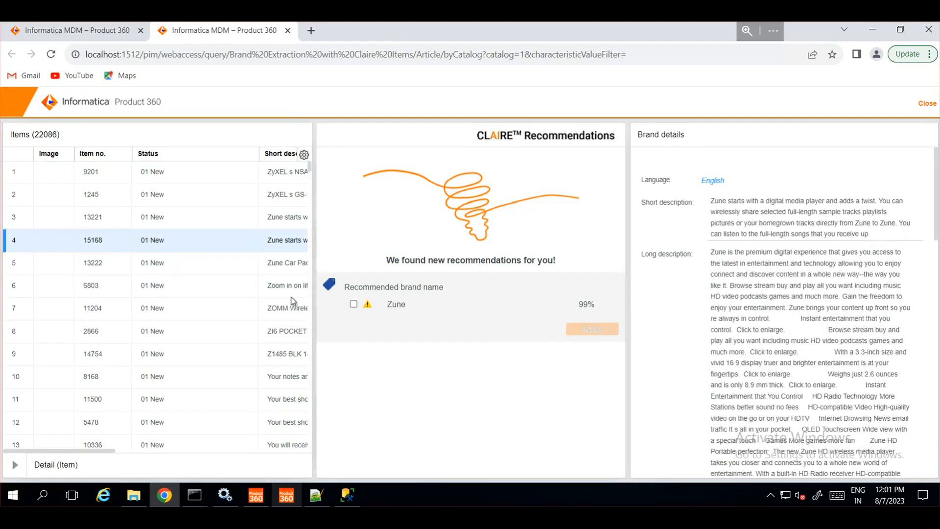
{"action": "scroll", "coordinate": [831, 360], "scroll_direction": "down", "scroll_amount": 5}
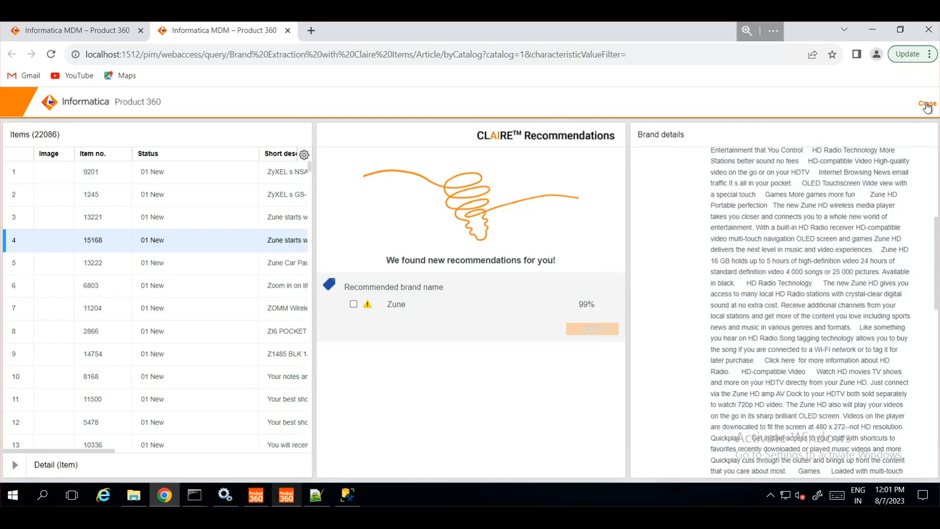
{"action": "left_click", "coordinate": [927, 104]}
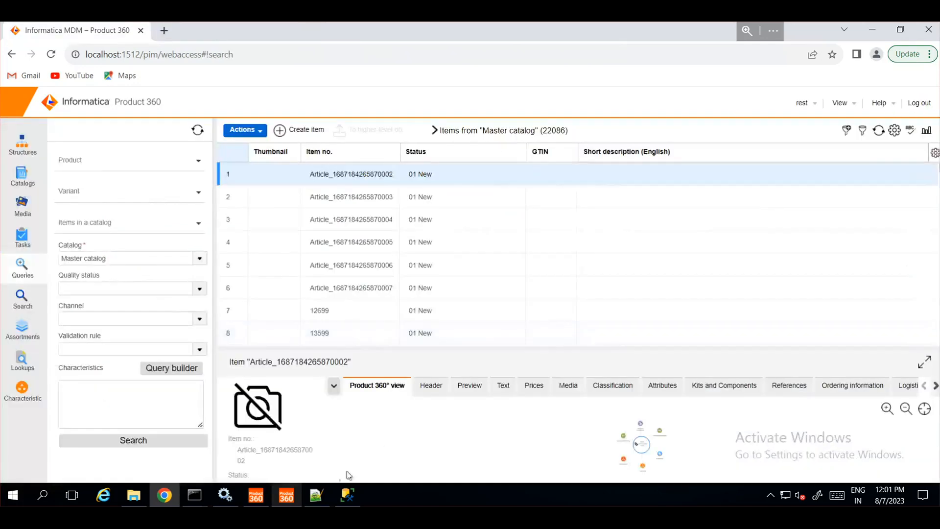
Switch to the Product 360 desktop client and show the CLAIRE rule configuration Brand extraction (Item) in the Data quality perspective.
{"action": "left_click", "coordinate": [286, 495]}
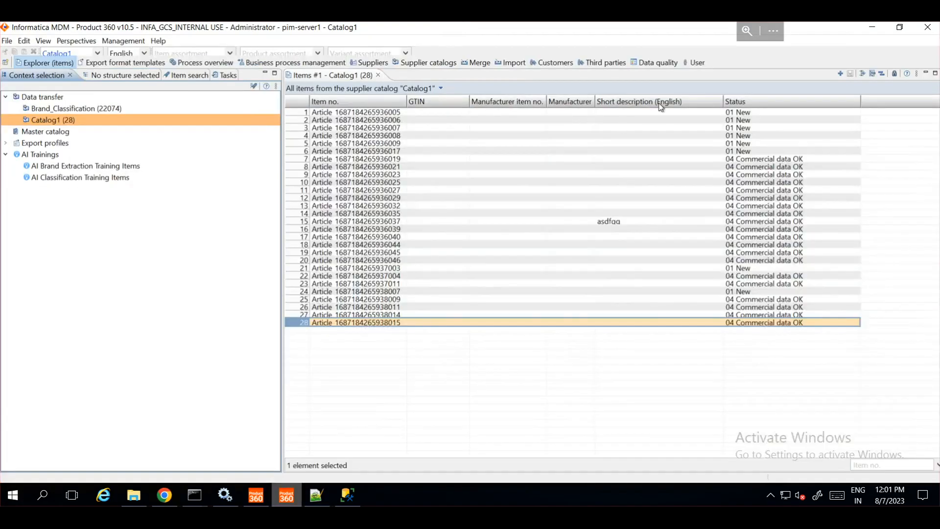
{"action": "left_click", "coordinate": [660, 64]}
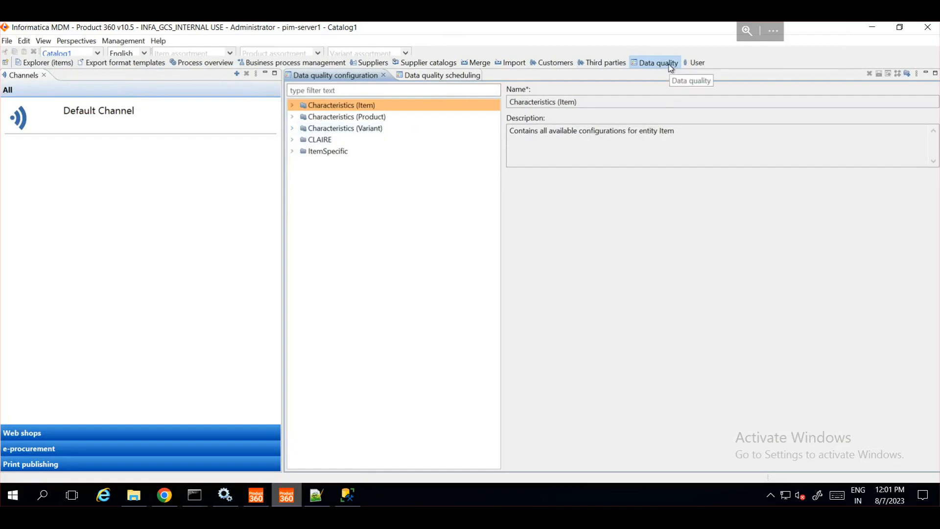
{"action": "left_click", "coordinate": [293, 140]}
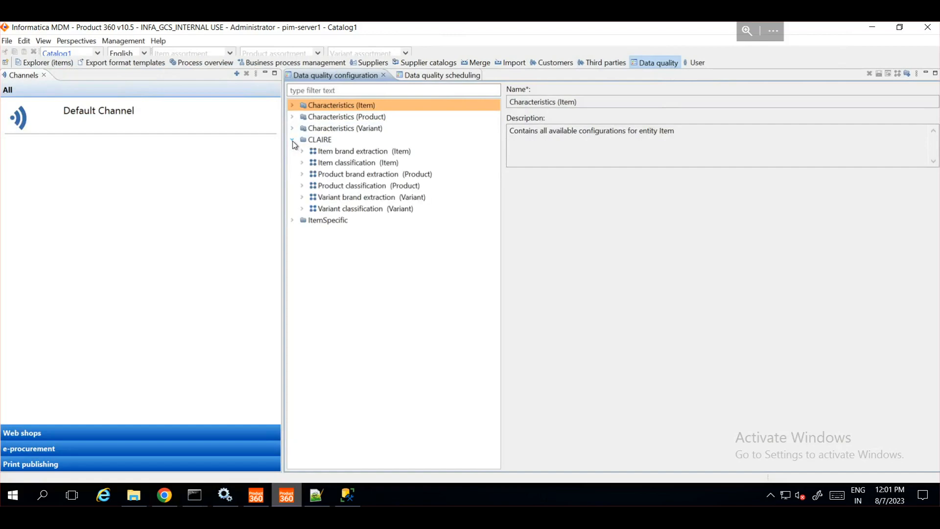
{"action": "left_click", "coordinate": [303, 152]}
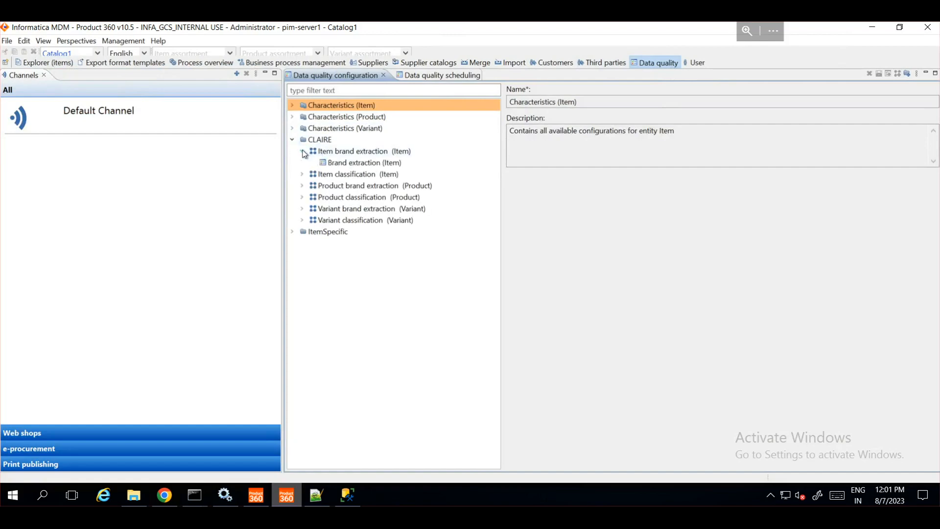
{"action": "left_click", "coordinate": [362, 163]}
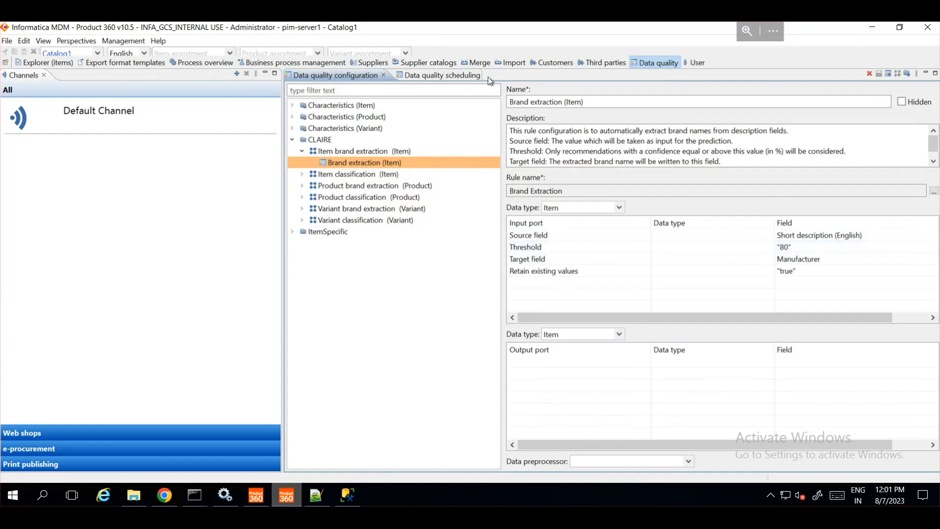
Review the data quality scheduling of Brand Extraction Data Import and return to the data quality configuration.
{"action": "left_click", "coordinate": [427, 75]}
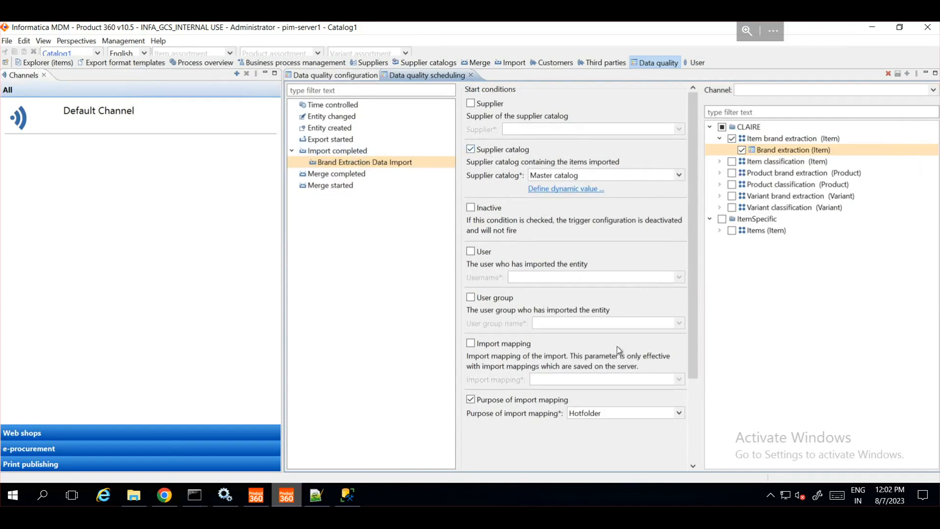
{"action": "left_click", "coordinate": [337, 77]}
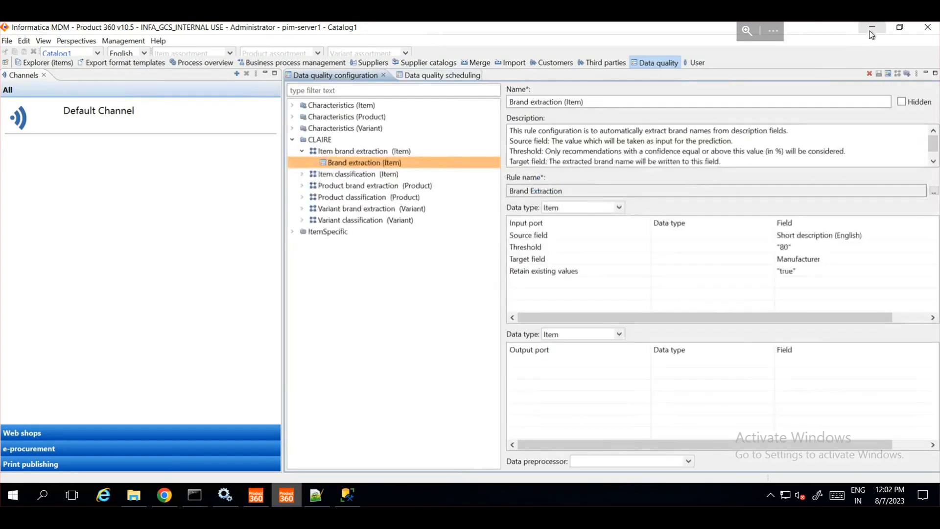